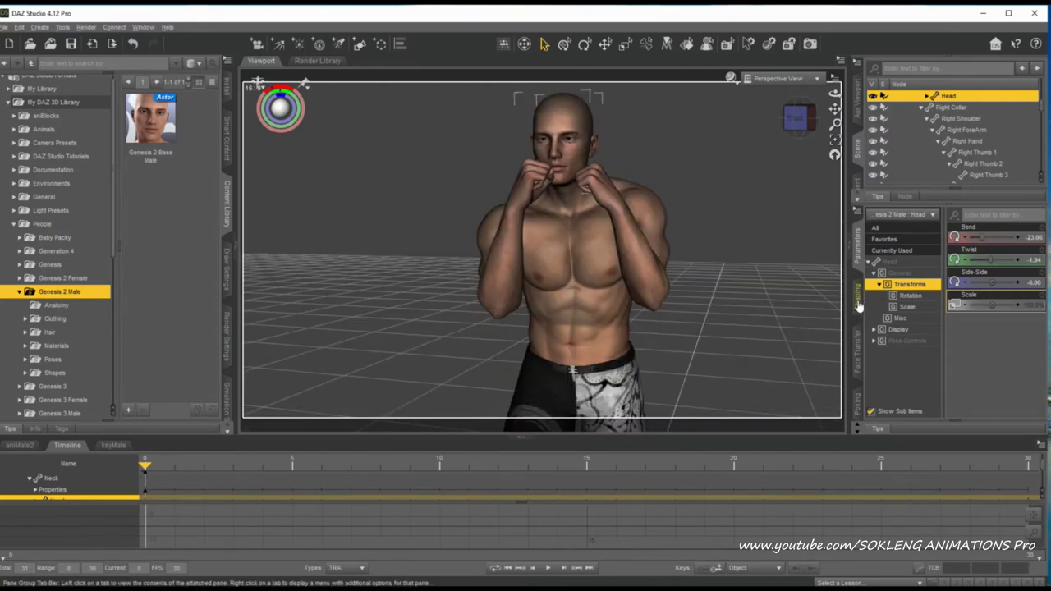
Step: Set the Genesis 2 Male's Bodybuilder morph to 0.44 after trying it at 0.36 and 1.00
click(858, 306)
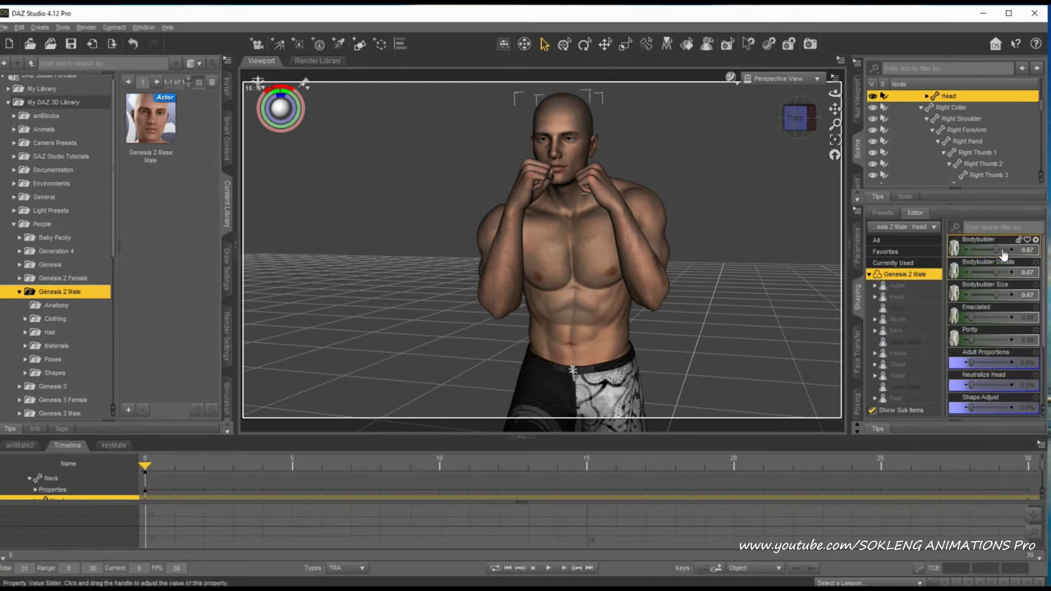
mouse_move(999, 245)
mouse_down()
mouse_move(1010, 246)
mouse_move(971, 248)
mouse_move(983, 250)
mouse_up()
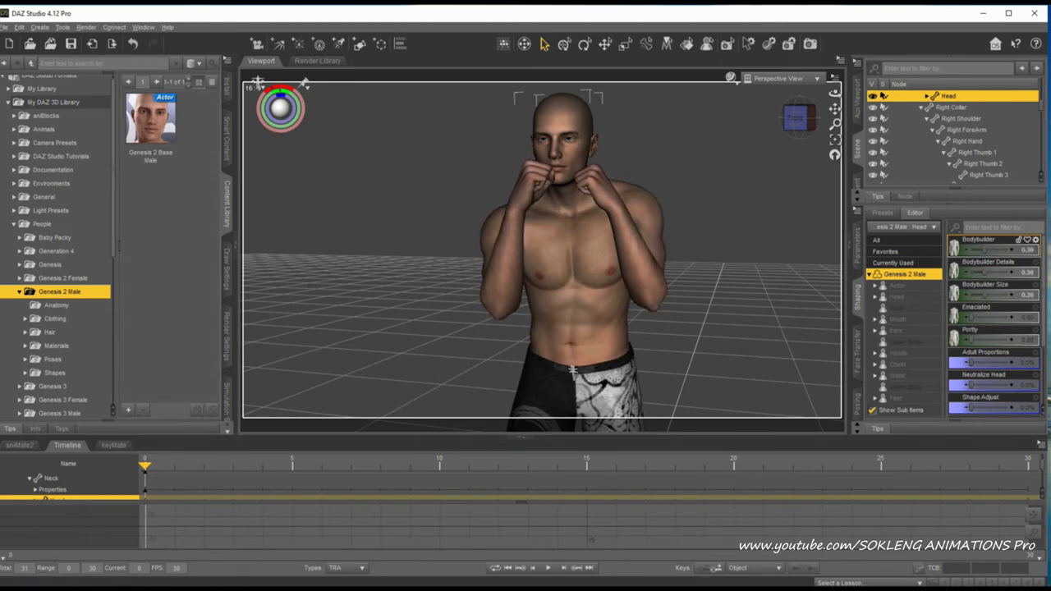
drag(807, 126, 787, 118)
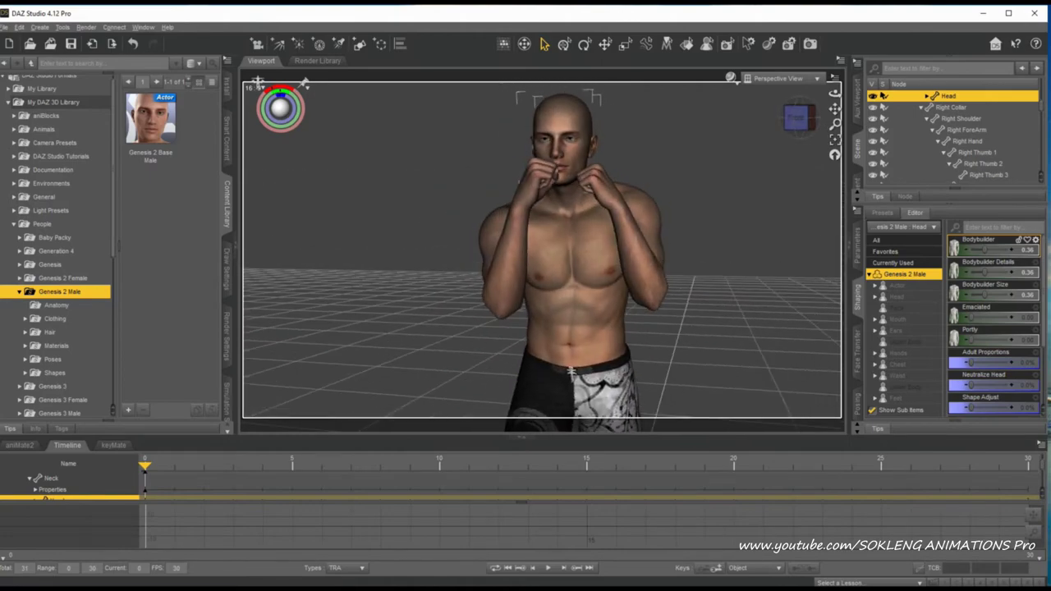
drag(787, 119, 792, 118)
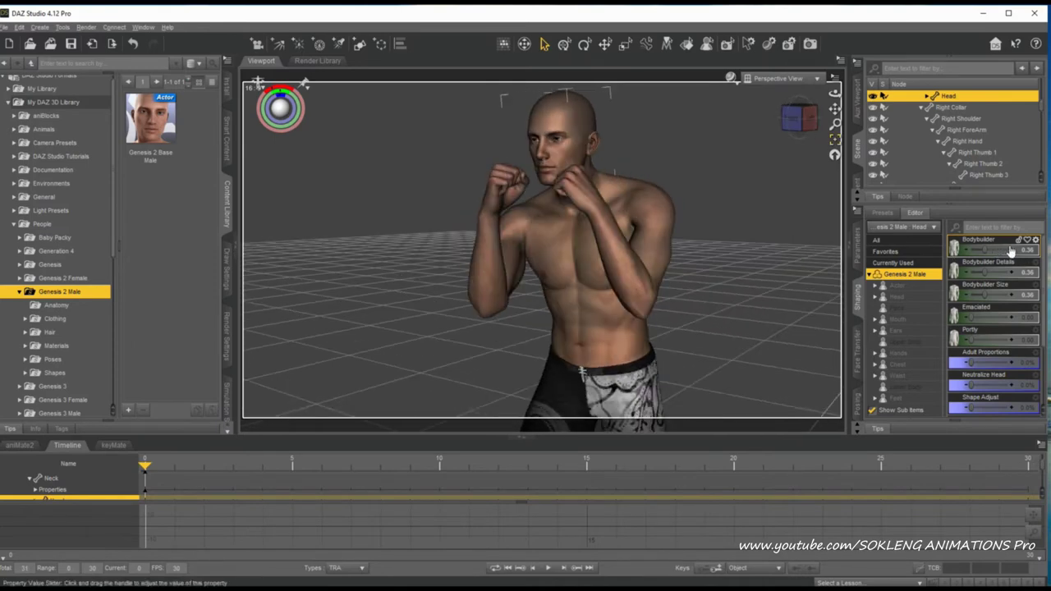
drag(983, 250, 1008, 250)
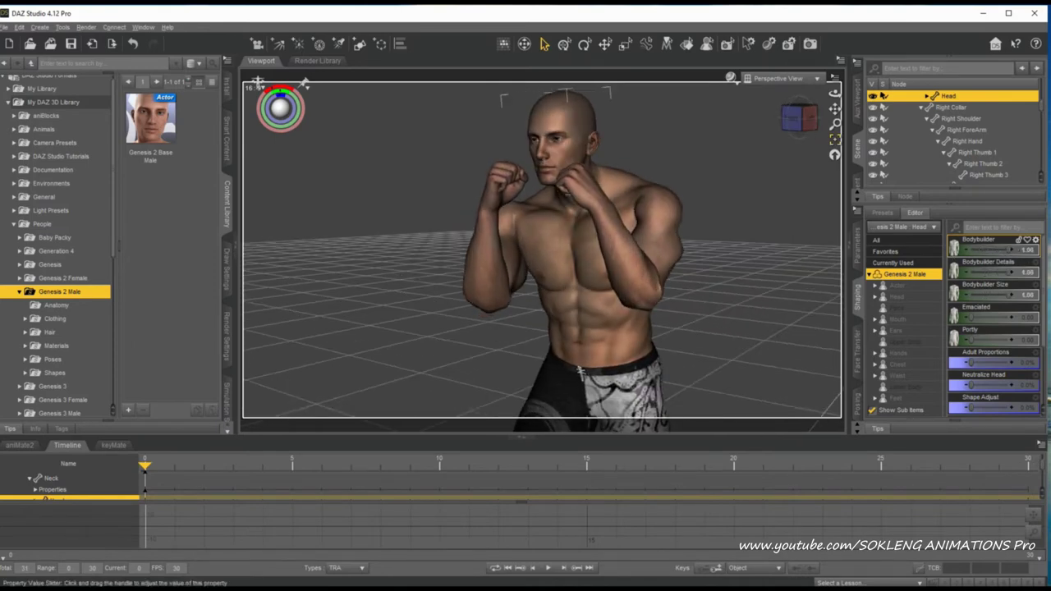
mouse_move(796, 124)
mouse_down()
mouse_move(782, 119)
mouse_move(844, 119)
mouse_move(799, 119)
mouse_up()
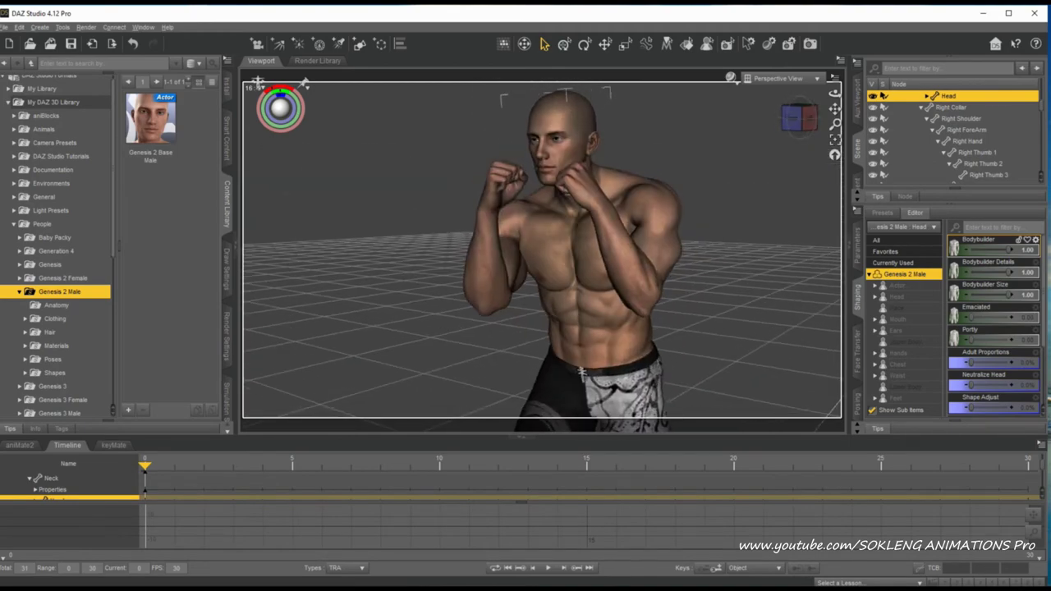
drag(1009, 249, 991, 249)
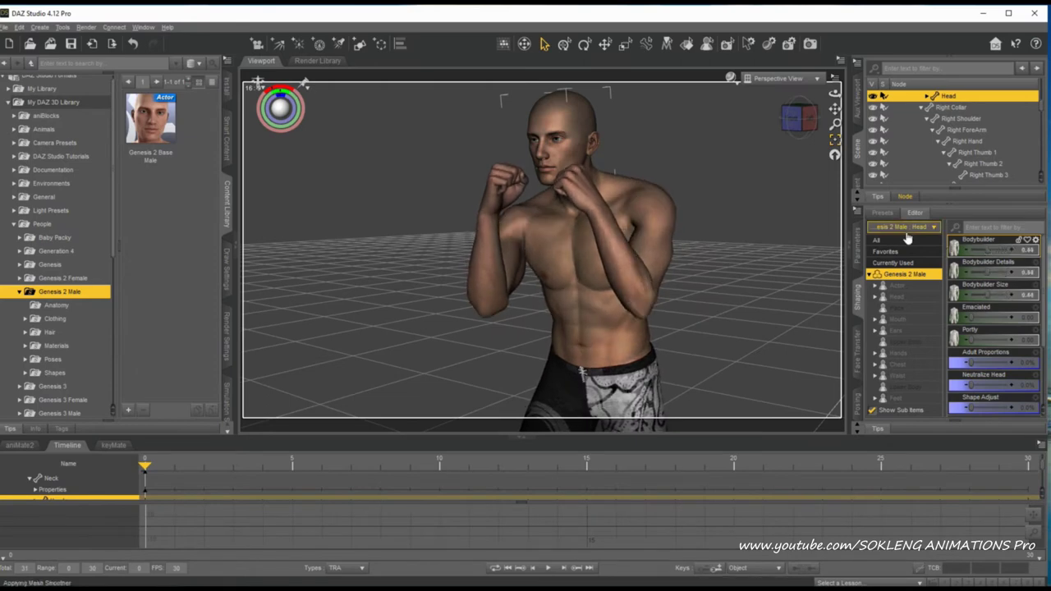
mouse_move(798, 119)
mouse_down()
mouse_move(818, 119)
mouse_move(787, 122)
mouse_move(798, 120)
mouse_up()
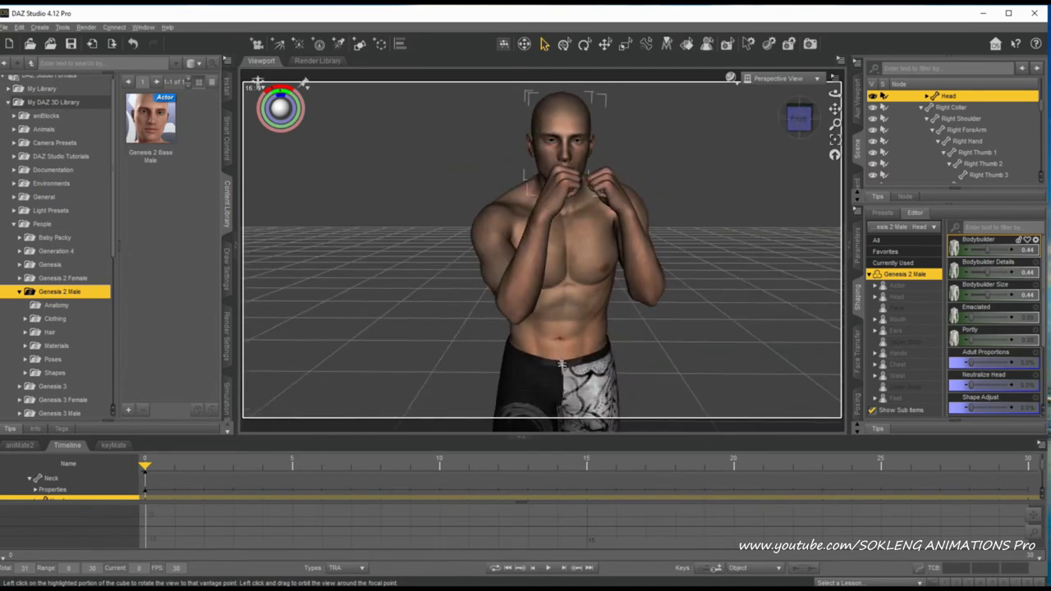
Step: Fit the whole boxer figure in the view and bring up the aniMate2 timeline
scroll(579, 254, down, 4)
scroll(578, 256, down, 4)
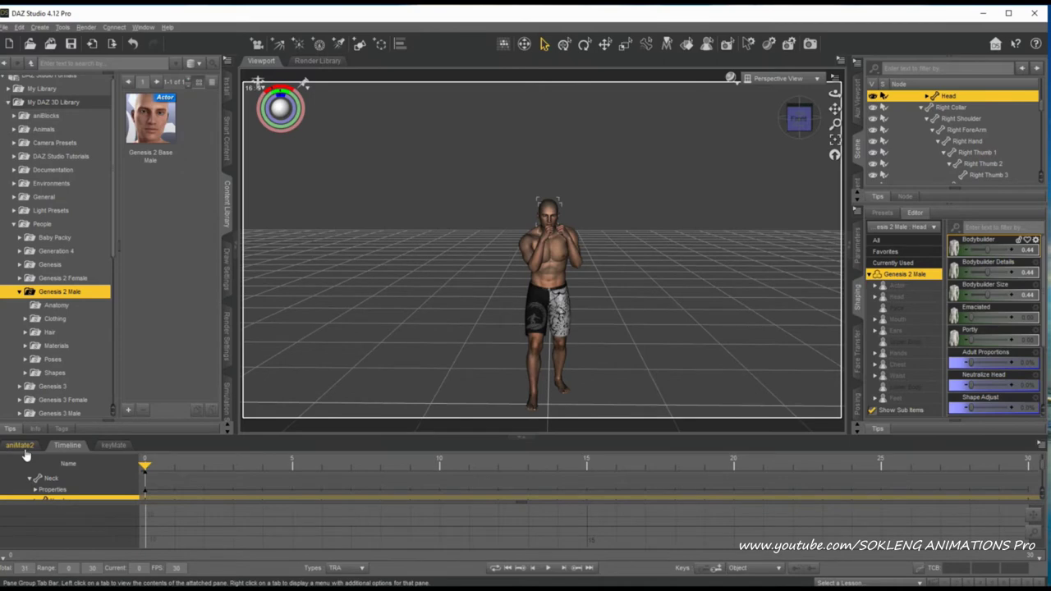
click(20, 446)
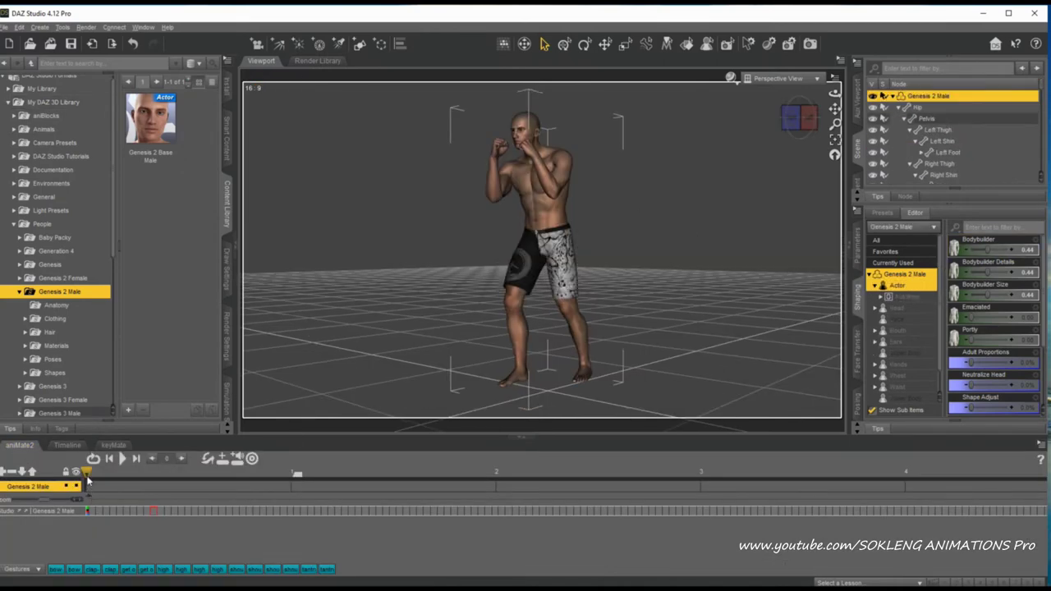
Step: Save the scene as a DSON user file named Boxing 001 in the Daz Stady folder
click(5, 27)
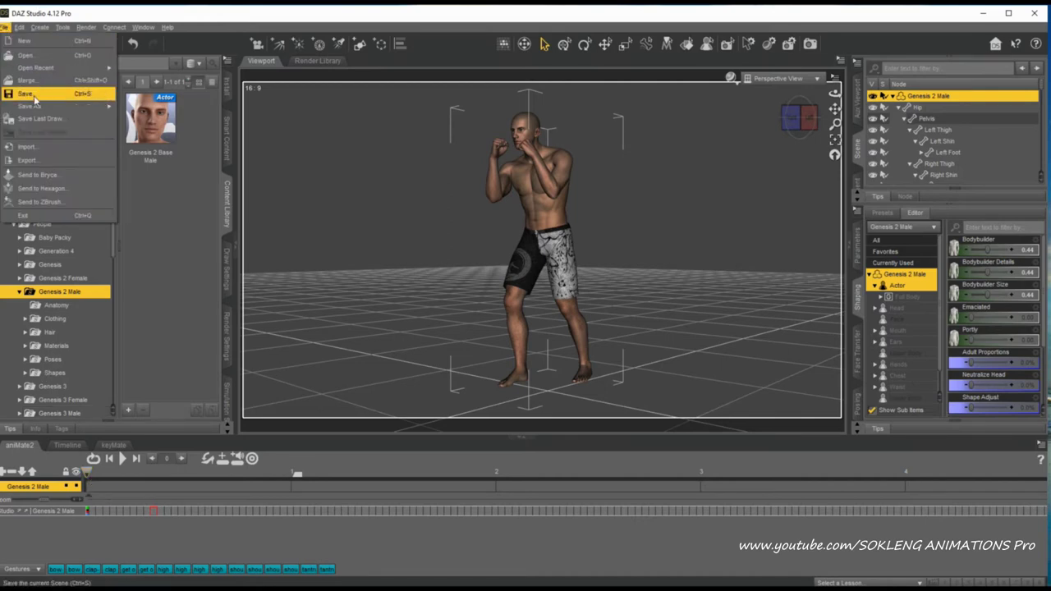
mouse_move(37, 106)
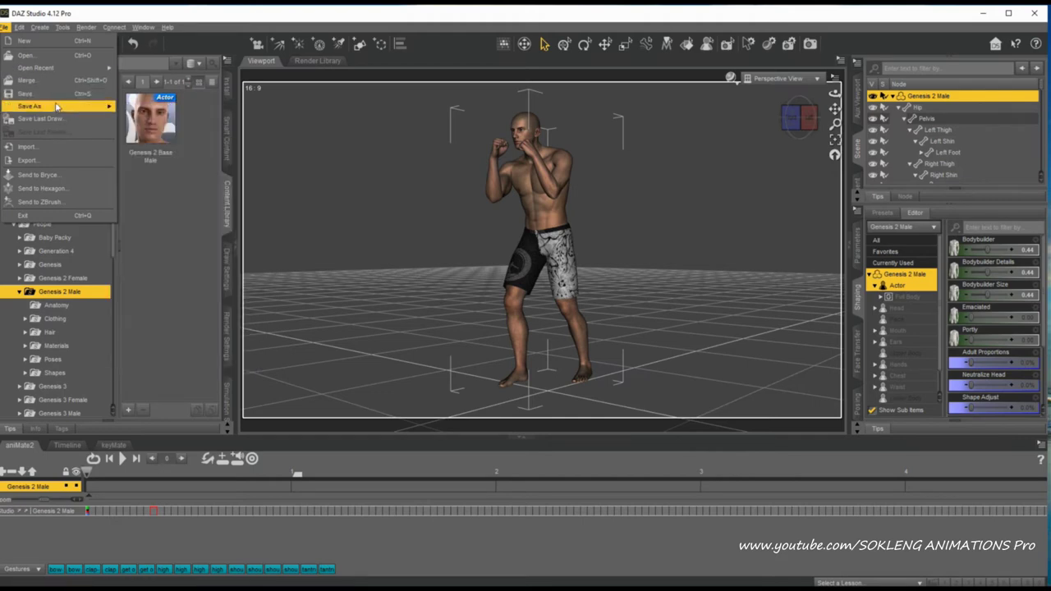
click(136, 112)
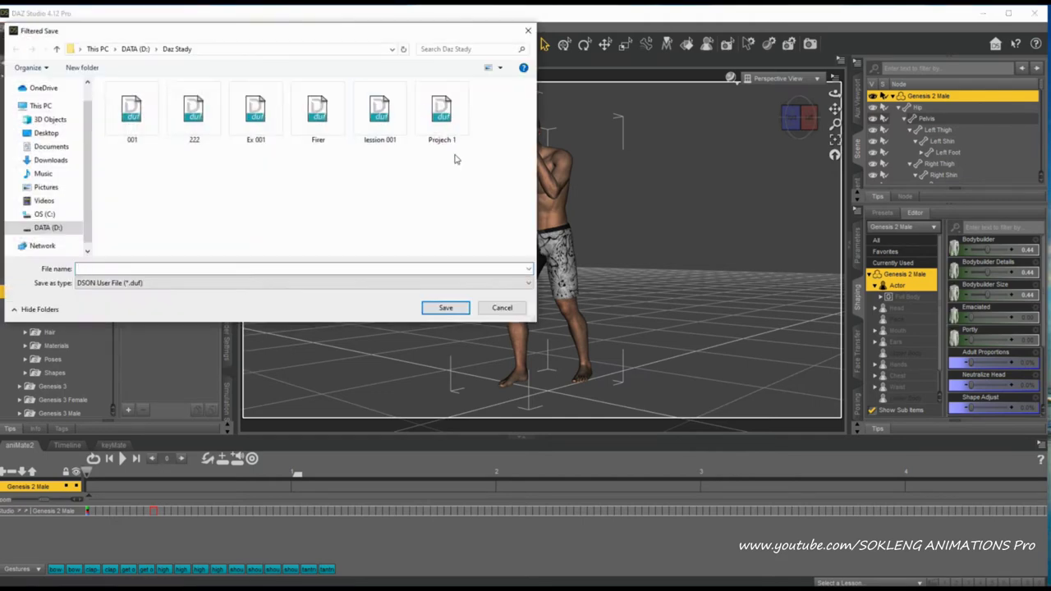
click(126, 268)
click(444, 308)
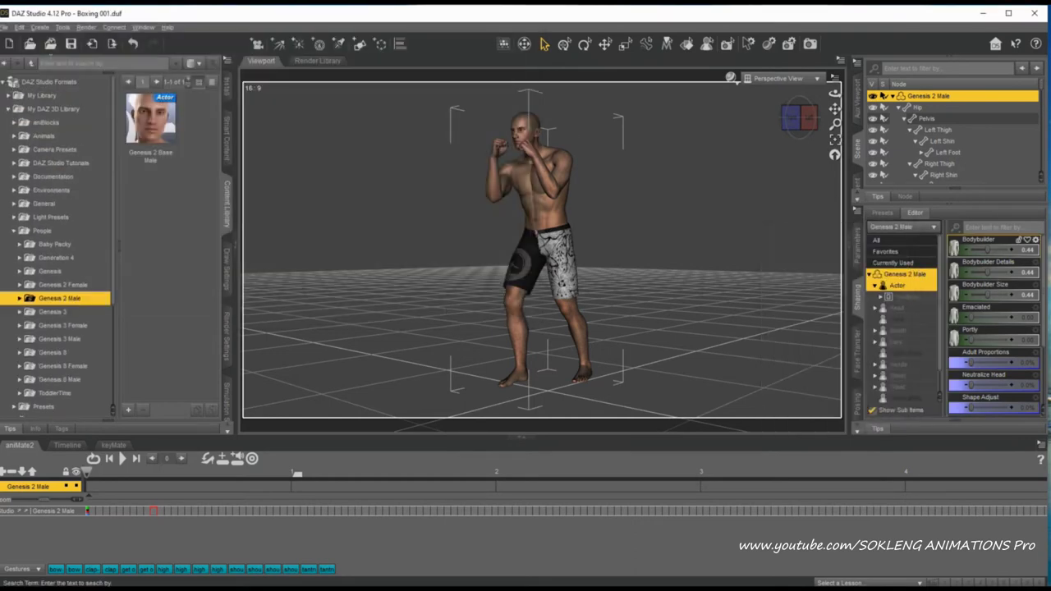
Step: Export the scene in Autodesk FBX format under the file name Boxing 001 in the Boxing project folder
click(5, 27)
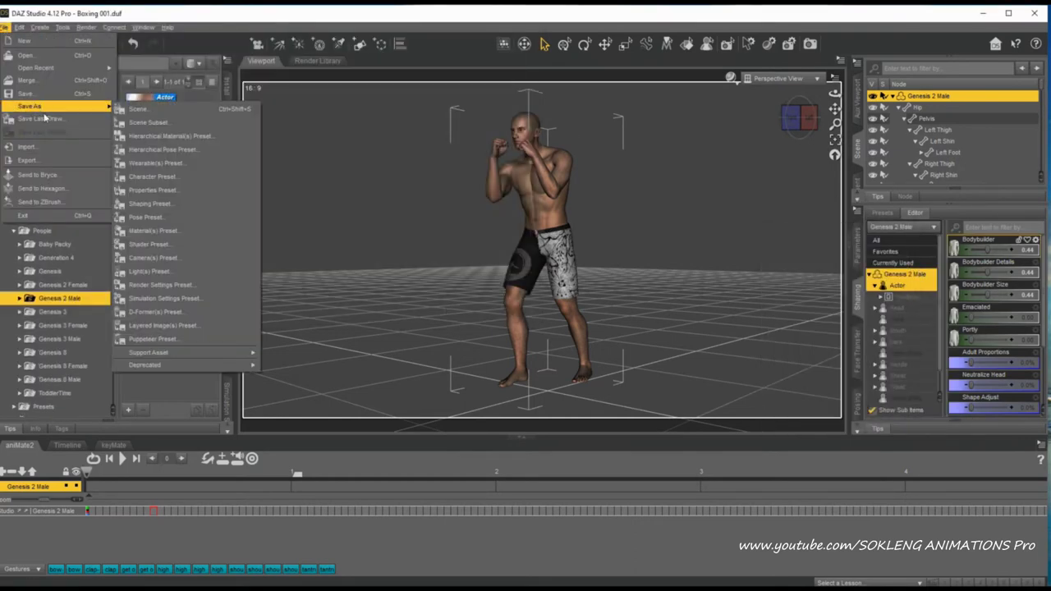
click(37, 160)
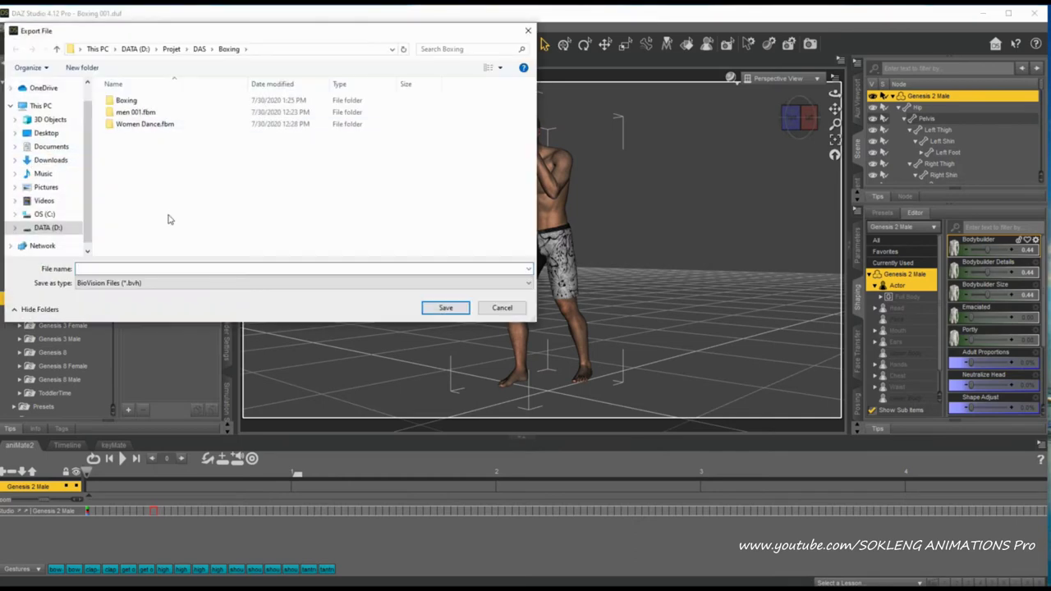
click(142, 283)
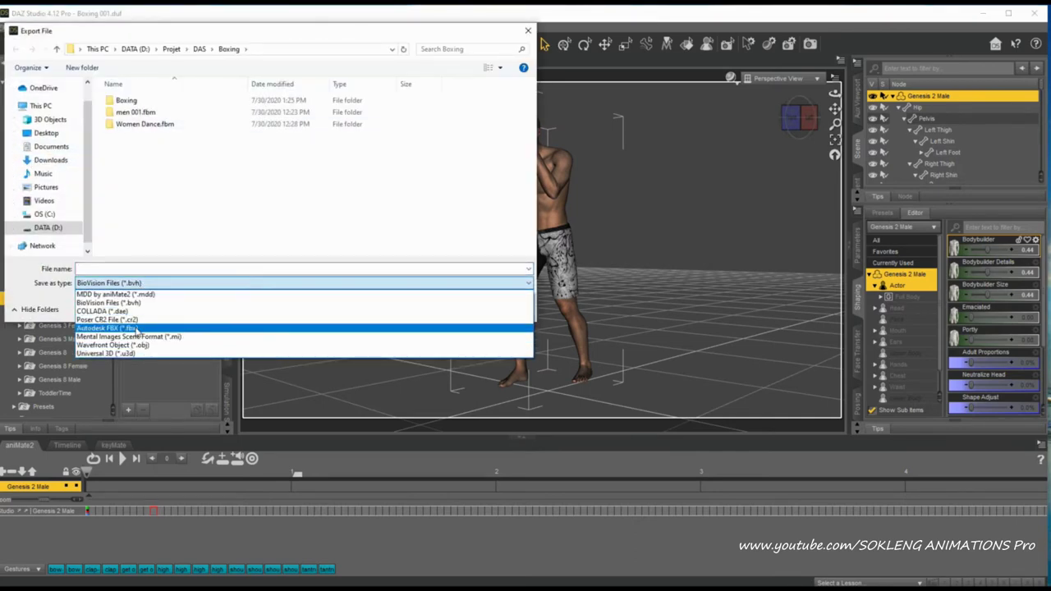
click(135, 329)
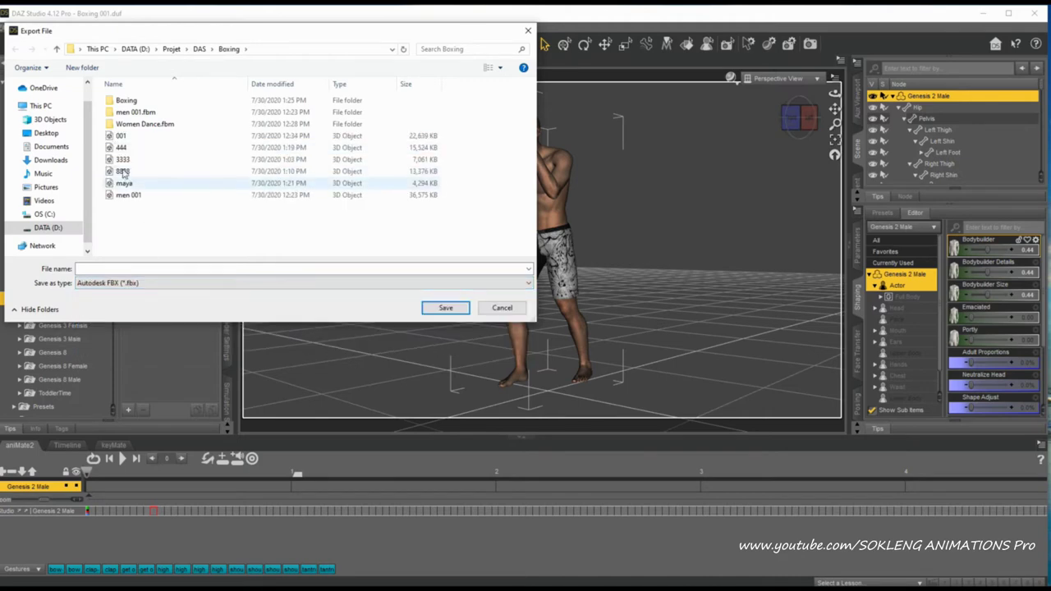
click(111, 268)
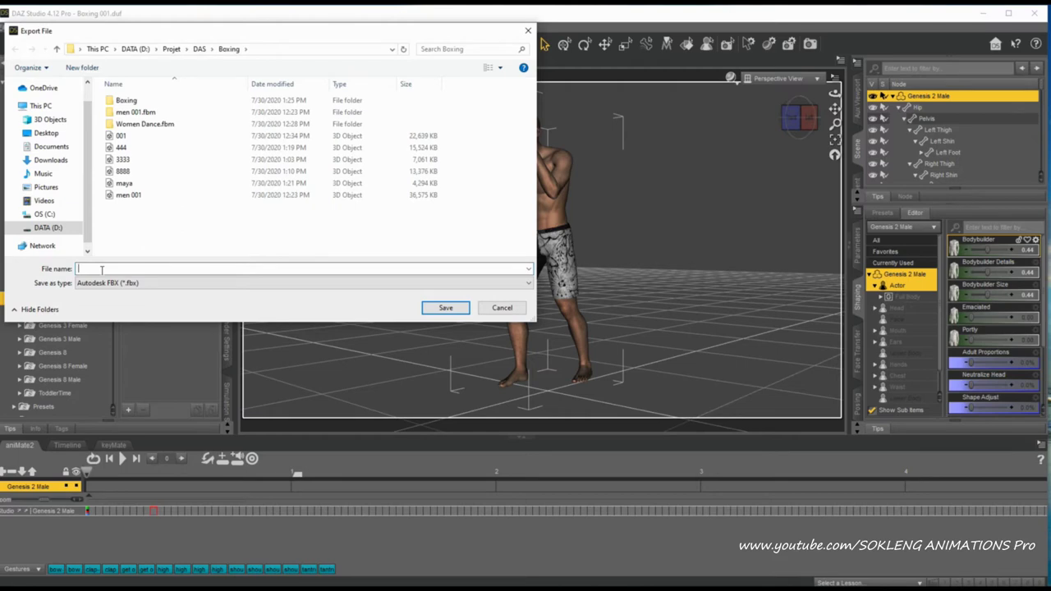
text(Bo)
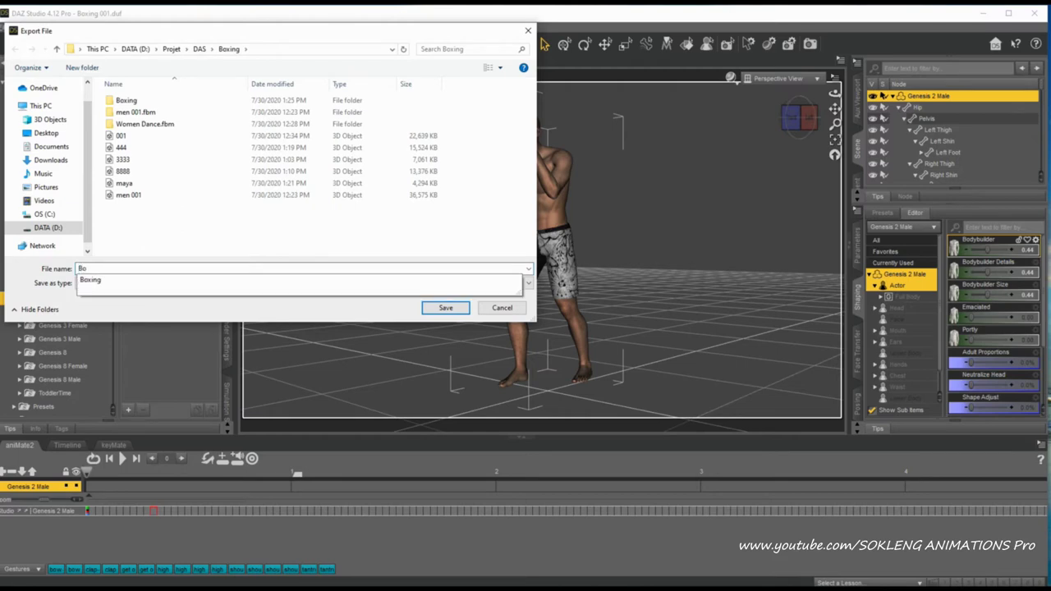
text(xing 001)
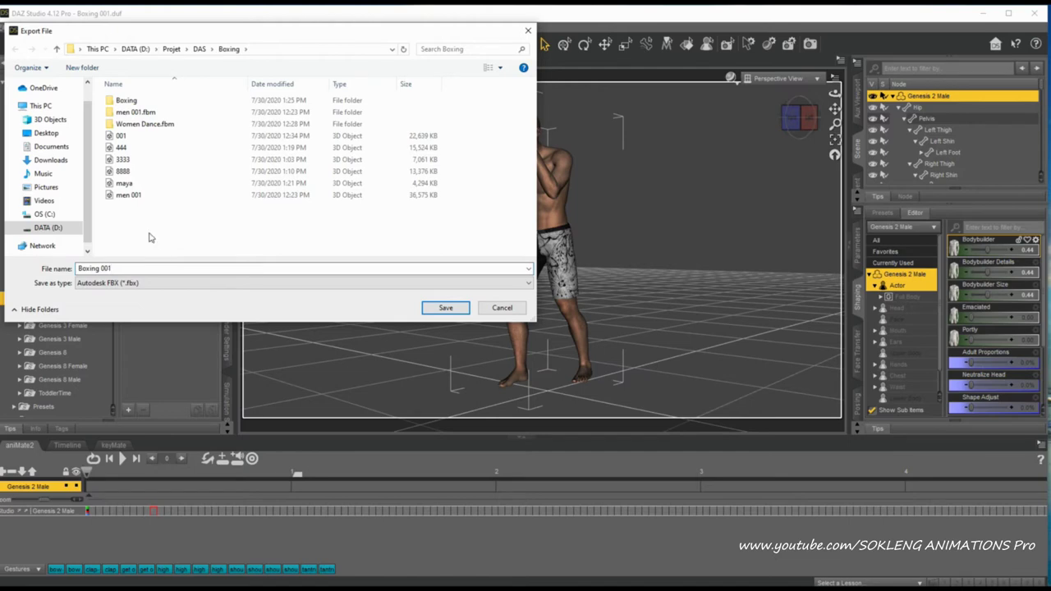
click(451, 309)
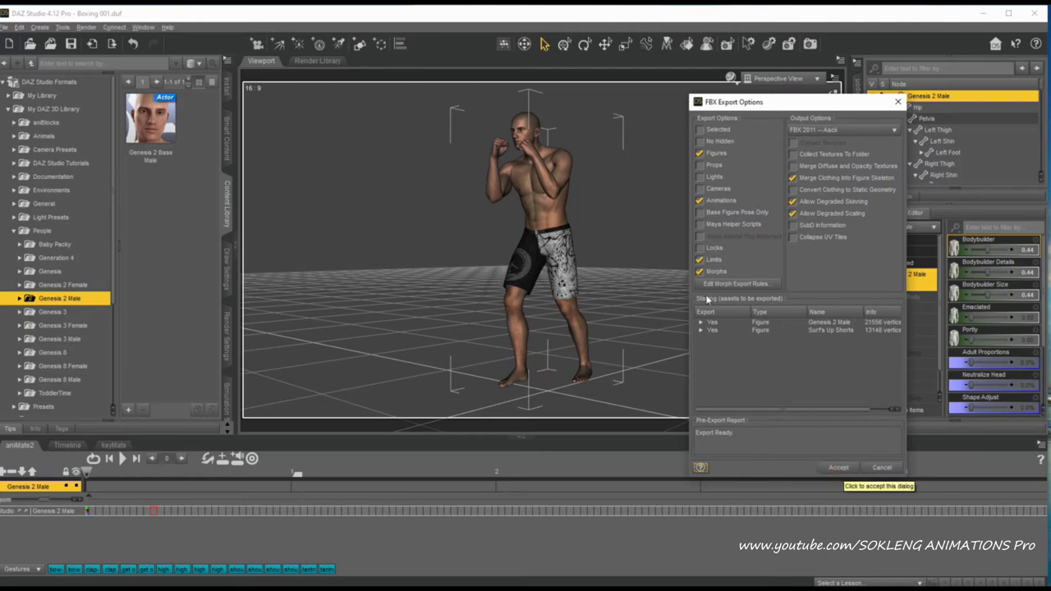
Step: Set the FBX export to include Animations, merge clothing into the figure skeleton and use the FBX 2011 -- Ascii format
click(712, 202)
click(712, 202)
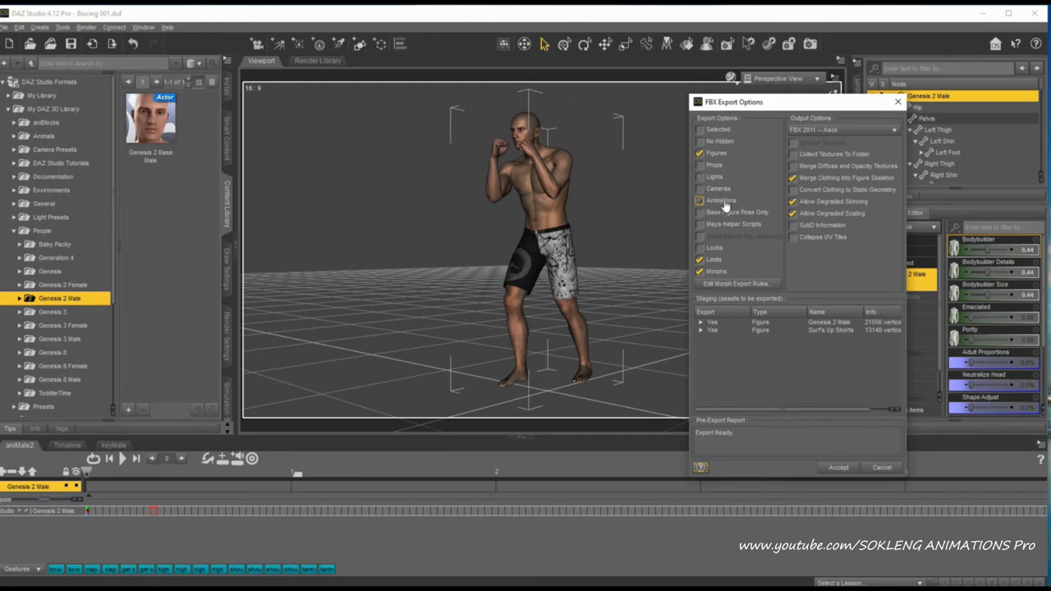
click(813, 181)
click(866, 132)
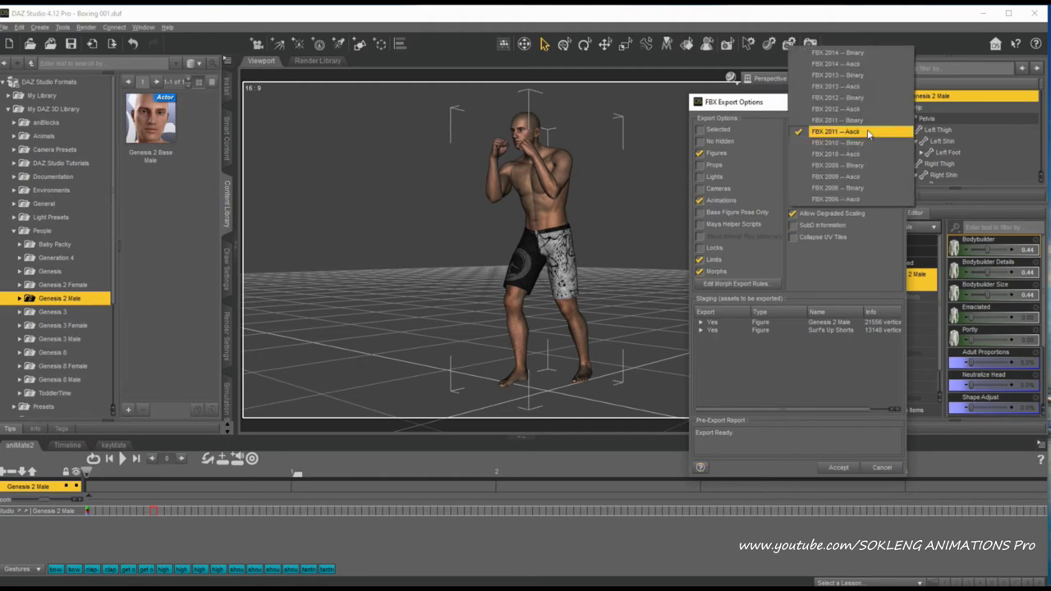
click(846, 133)
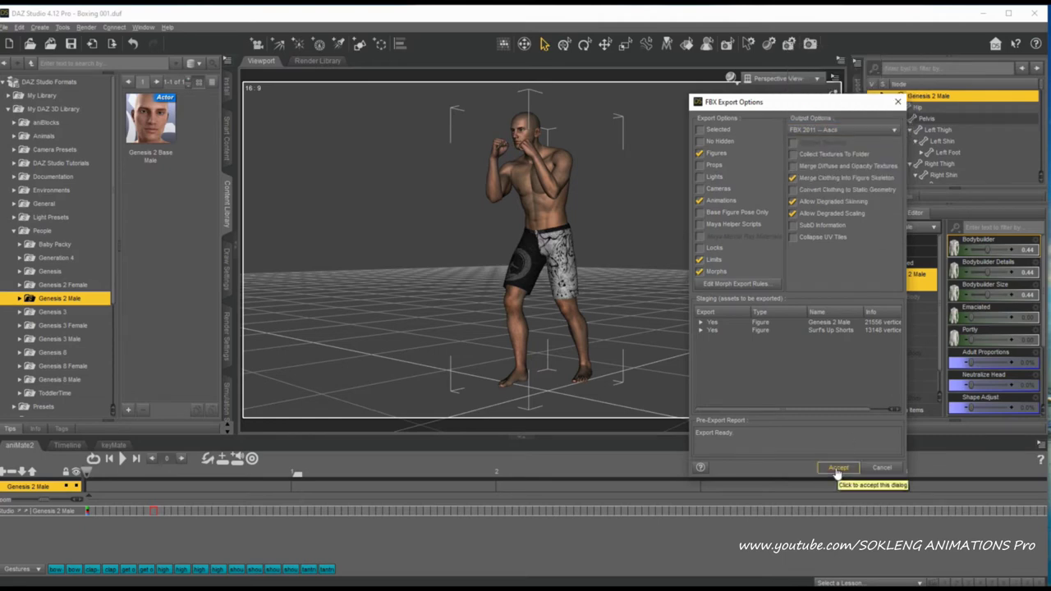
Step: Set the head morph export rule to Ignore and run the FBX export
click(735, 283)
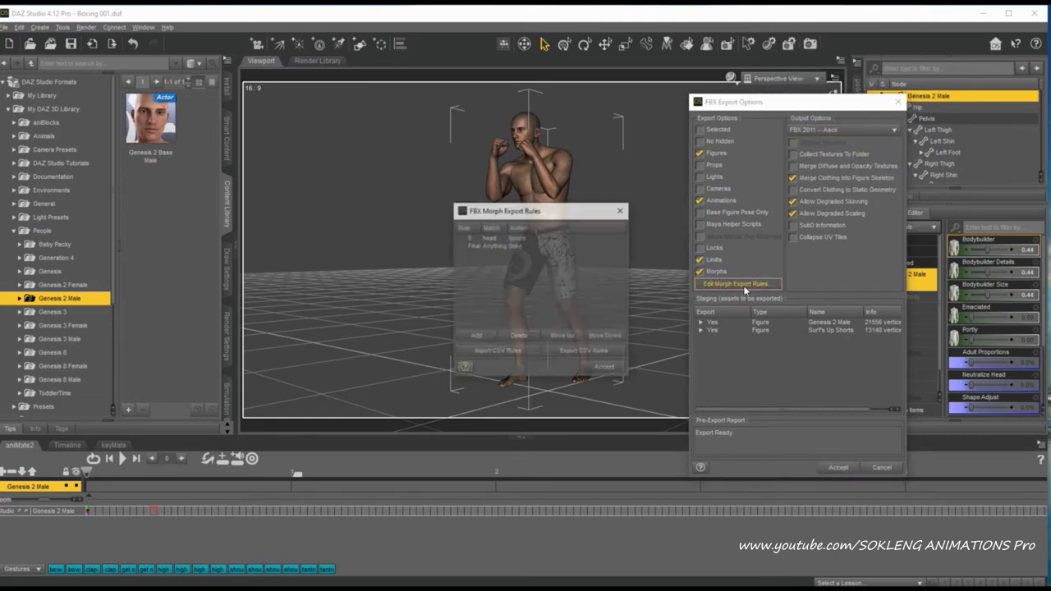
click(501, 241)
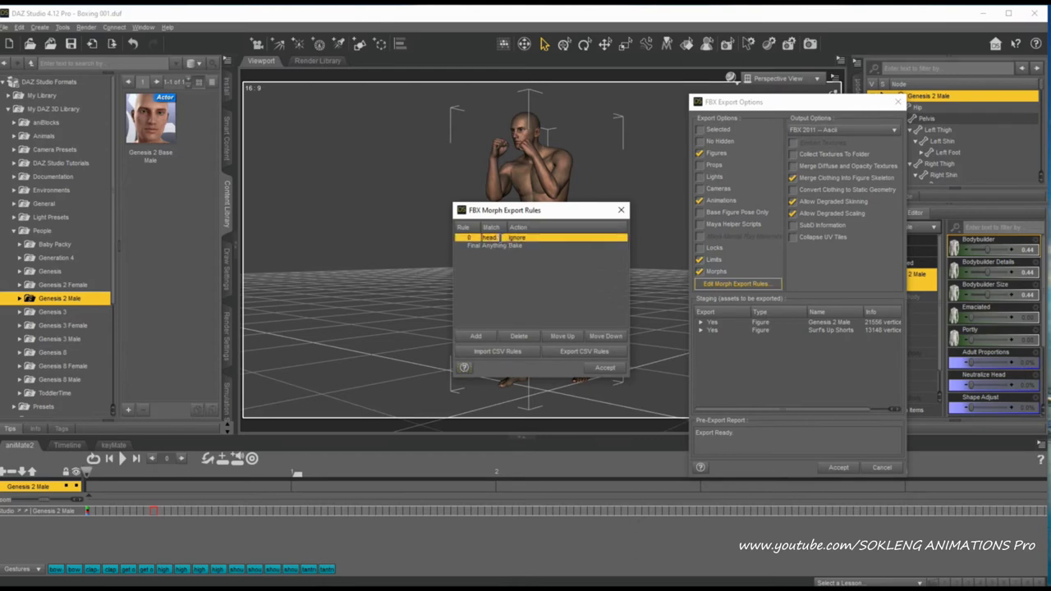
click(539, 242)
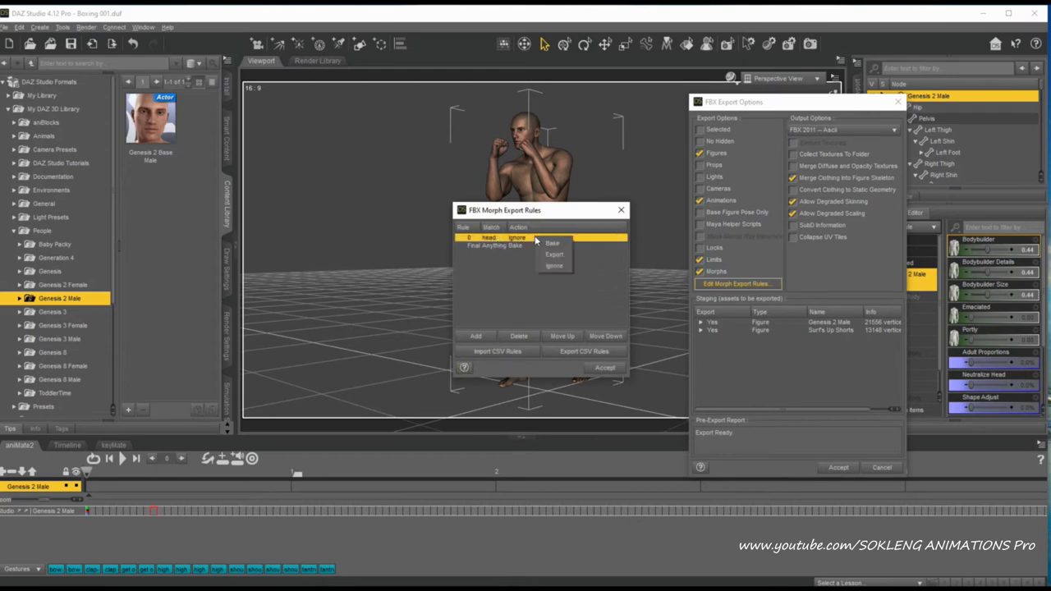
click(548, 266)
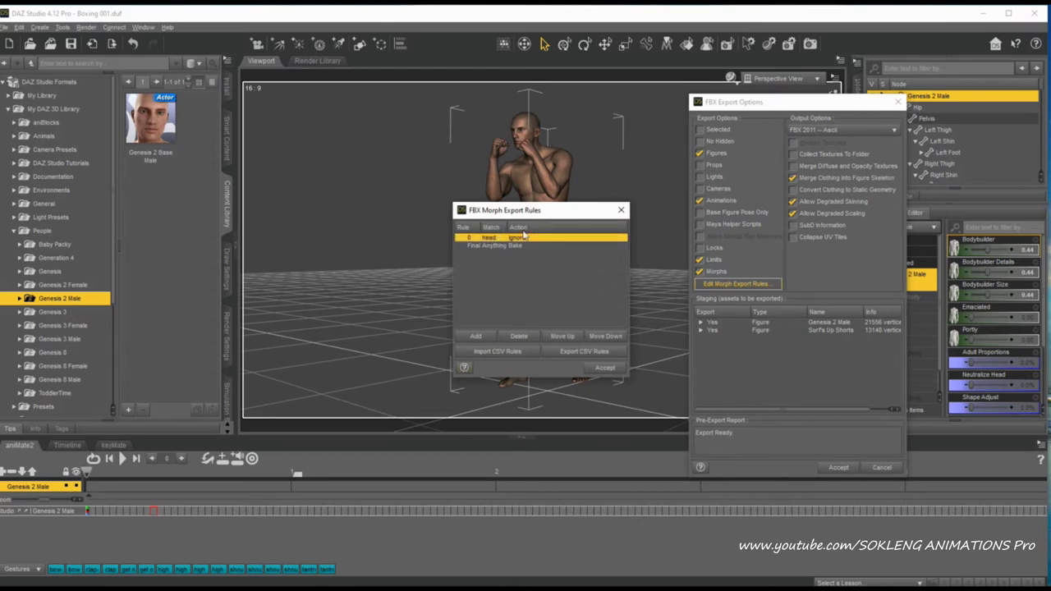
click(606, 370)
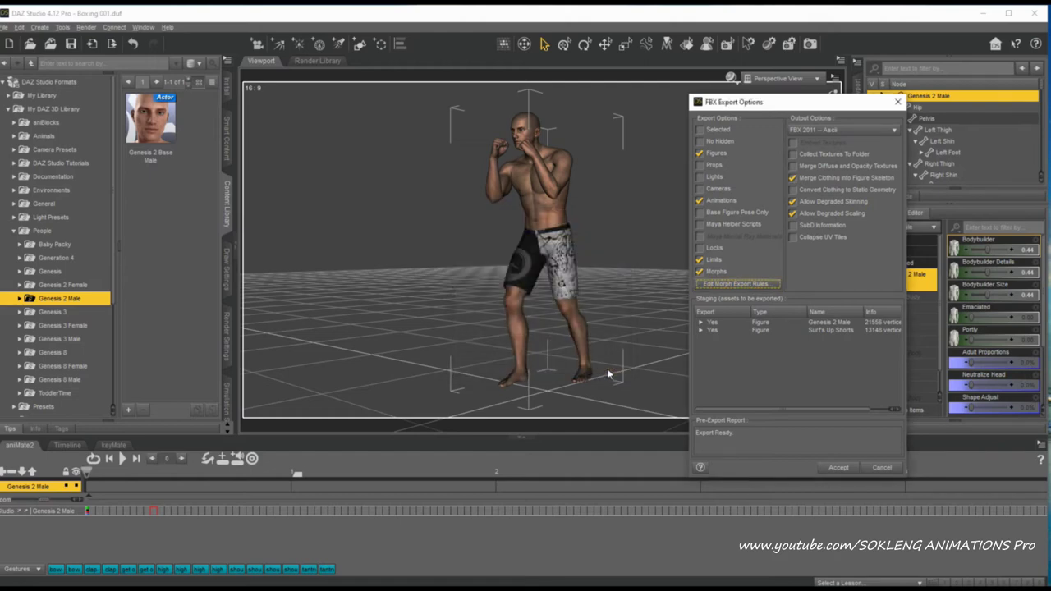
click(839, 468)
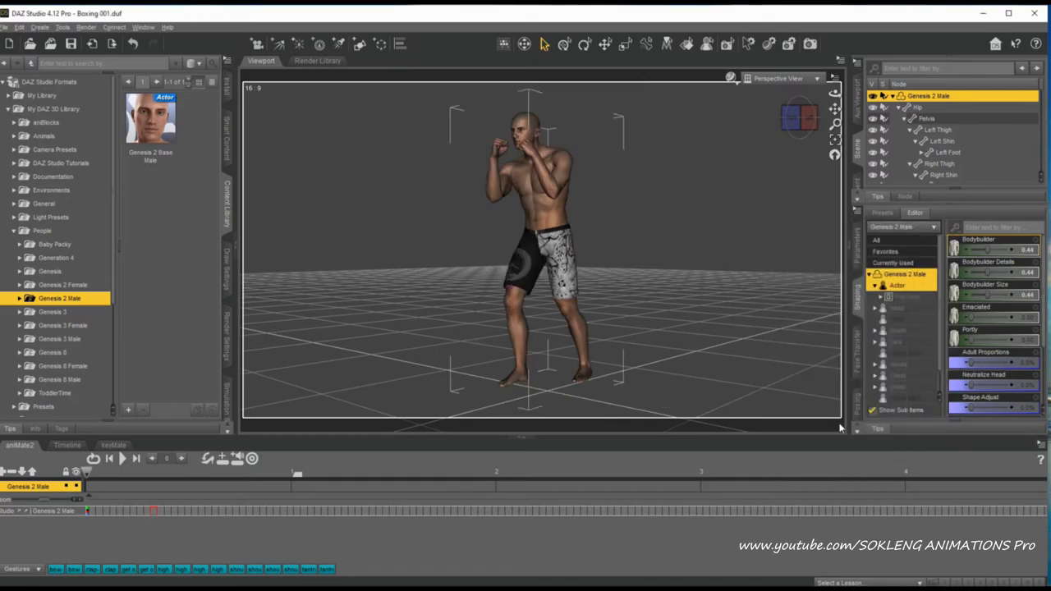
Step: Import Boxing 001 into iClone 3DXchange 7 with its animation at 12 samples per second and convert it to a non-standard character
click(983, 13)
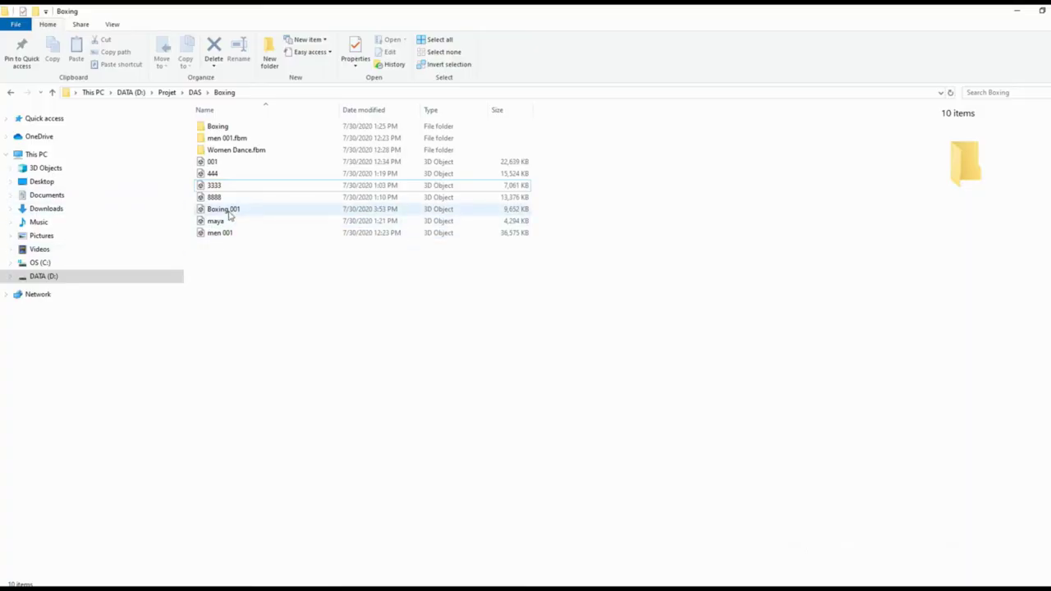
drag(231, 212, 562, 298)
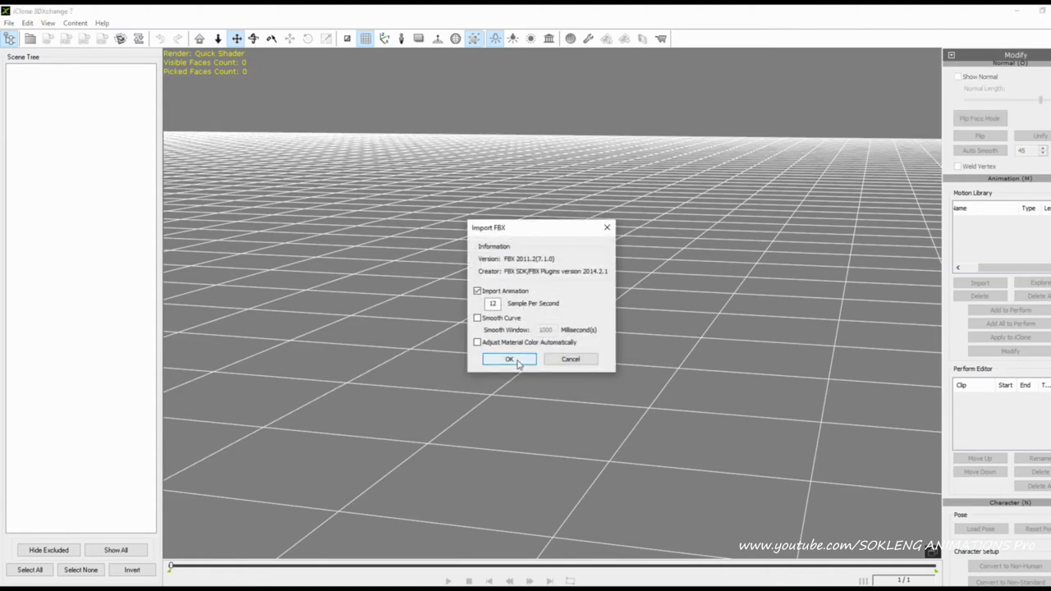
click(510, 359)
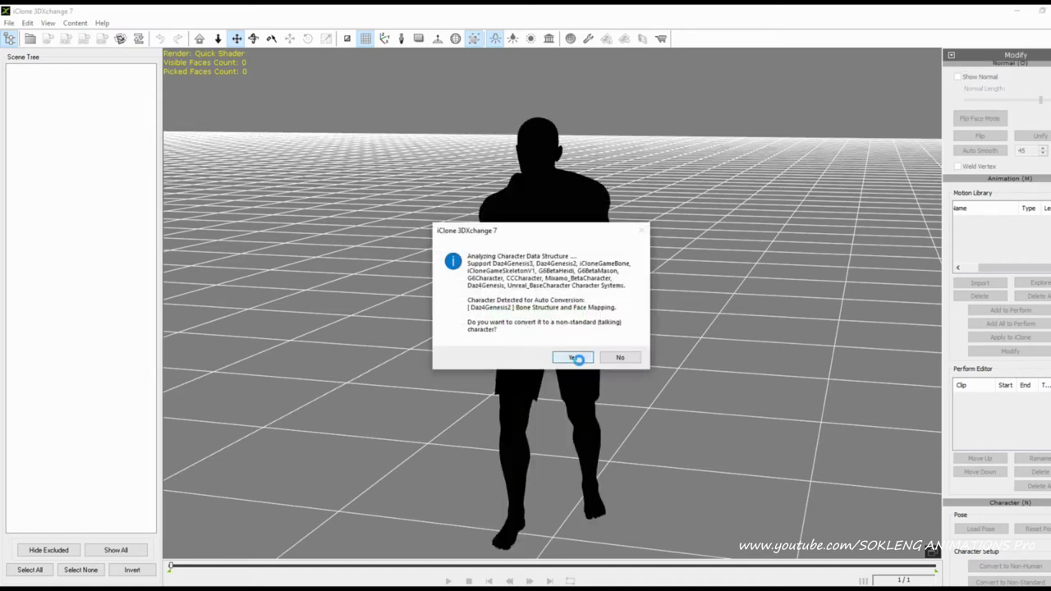
click(578, 358)
click(622, 335)
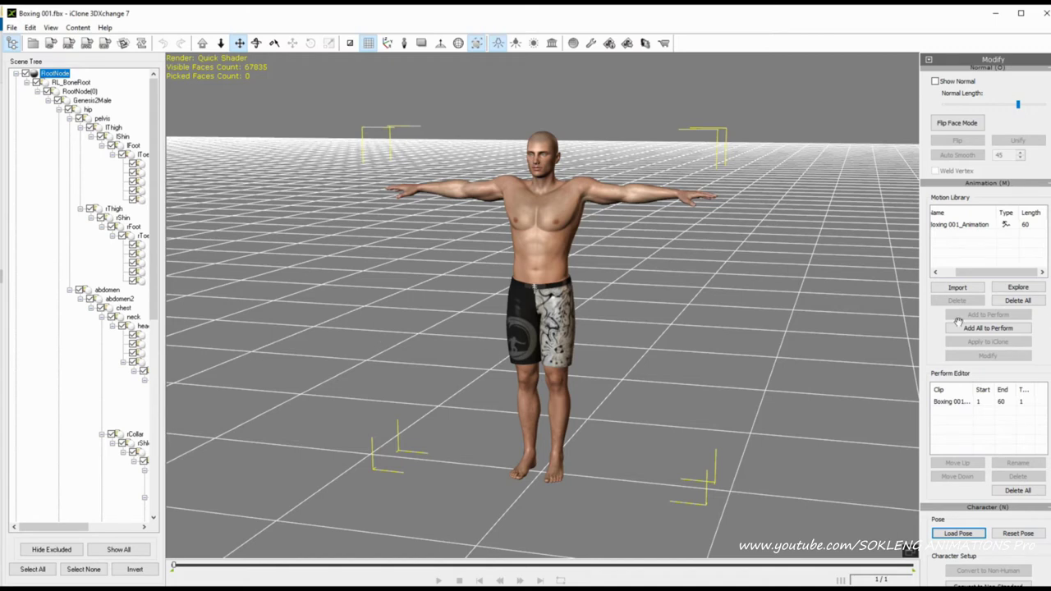
Step: Preview the Boxing 001_Animation motion on the converted character and examine its boxing guard pose up close
click(953, 225)
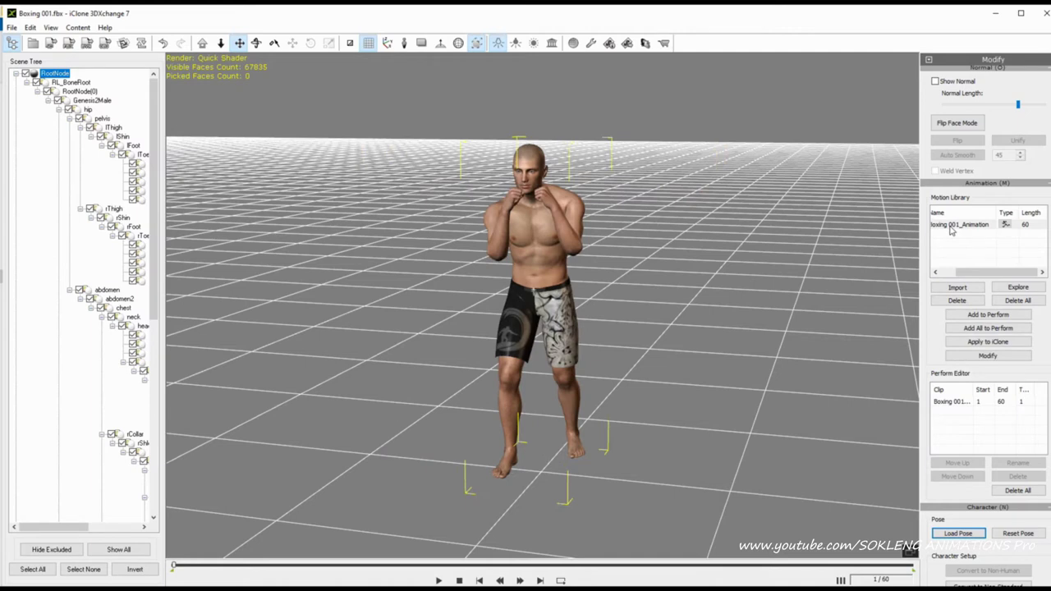
click(439, 579)
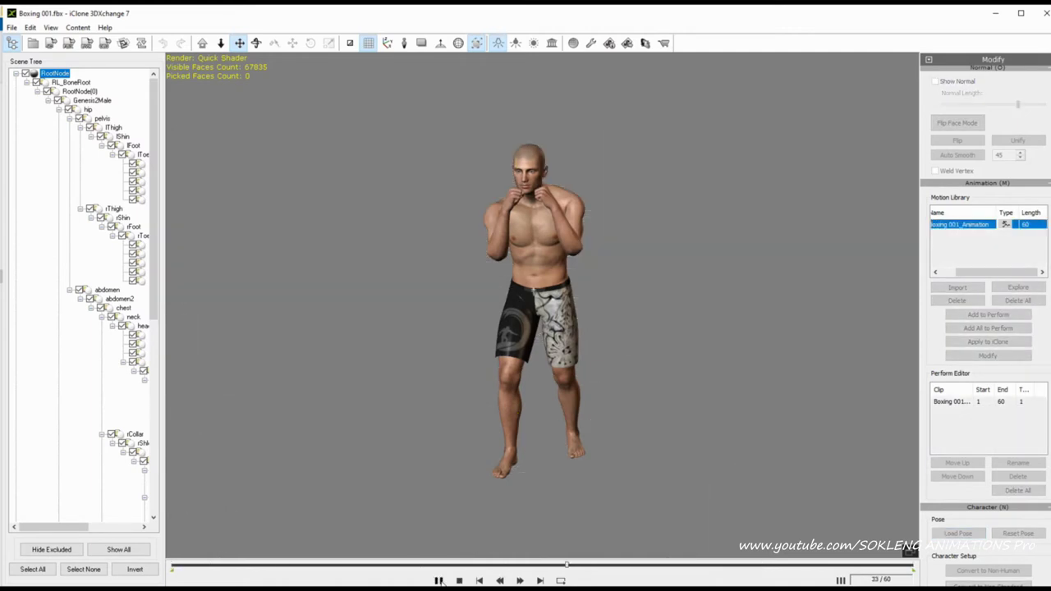
click(440, 580)
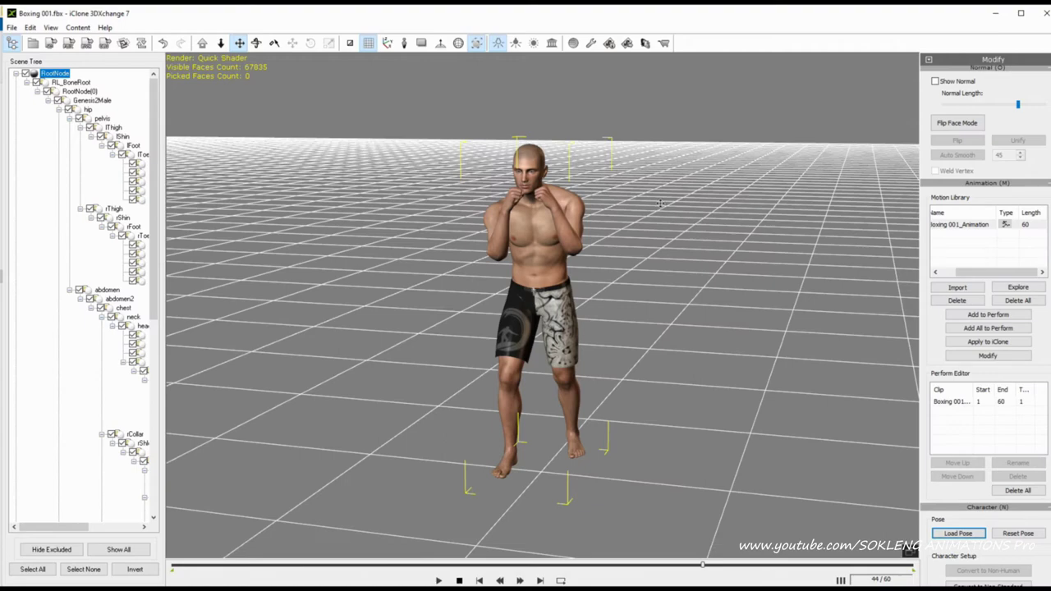
key(e)
drag(664, 215, 543, 236)
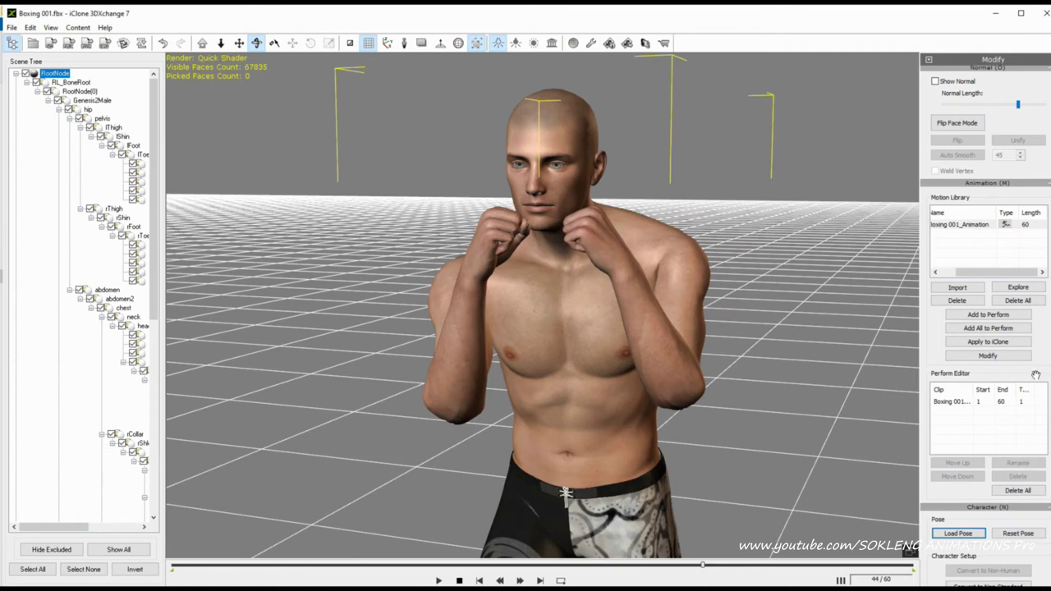
Step: Check the clip name and the start and end frames of the Boxing 001 clip in the perform list
double_click(964, 227)
double_click(970, 407)
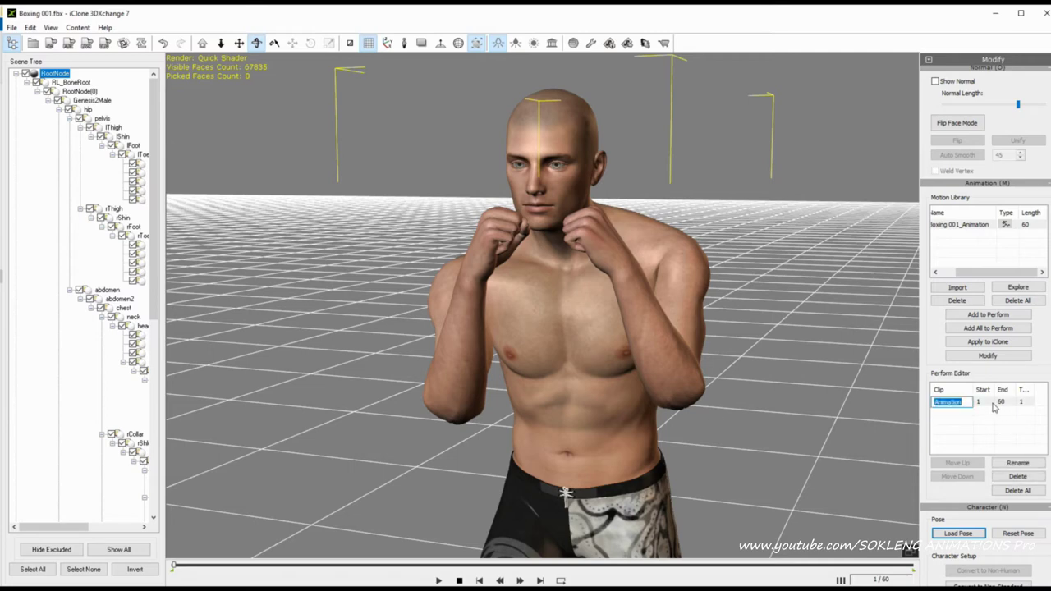
click(989, 404)
click(989, 403)
key(Return)
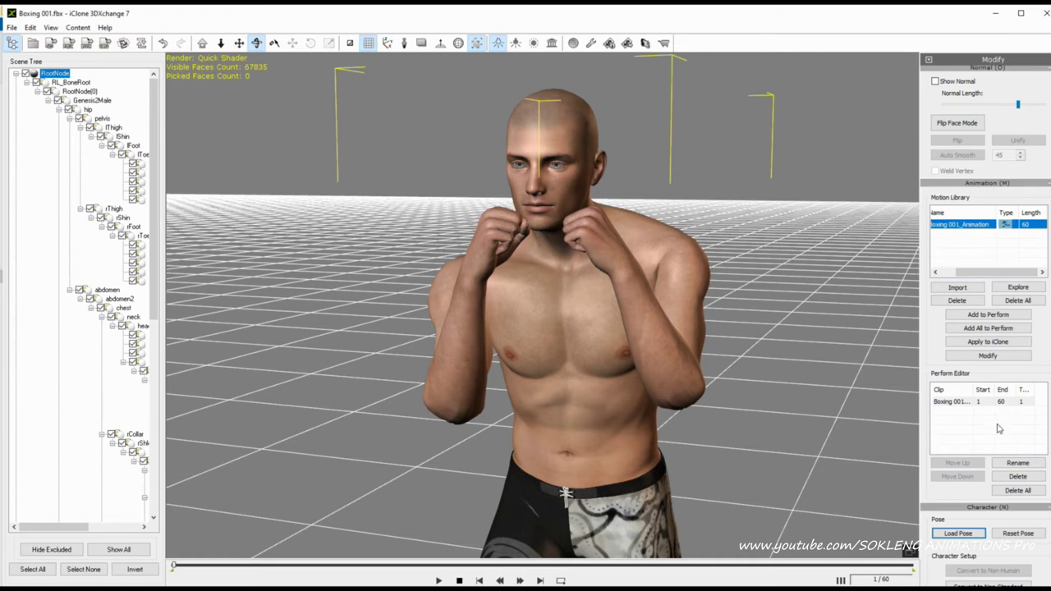
click(1003, 402)
click(1003, 402)
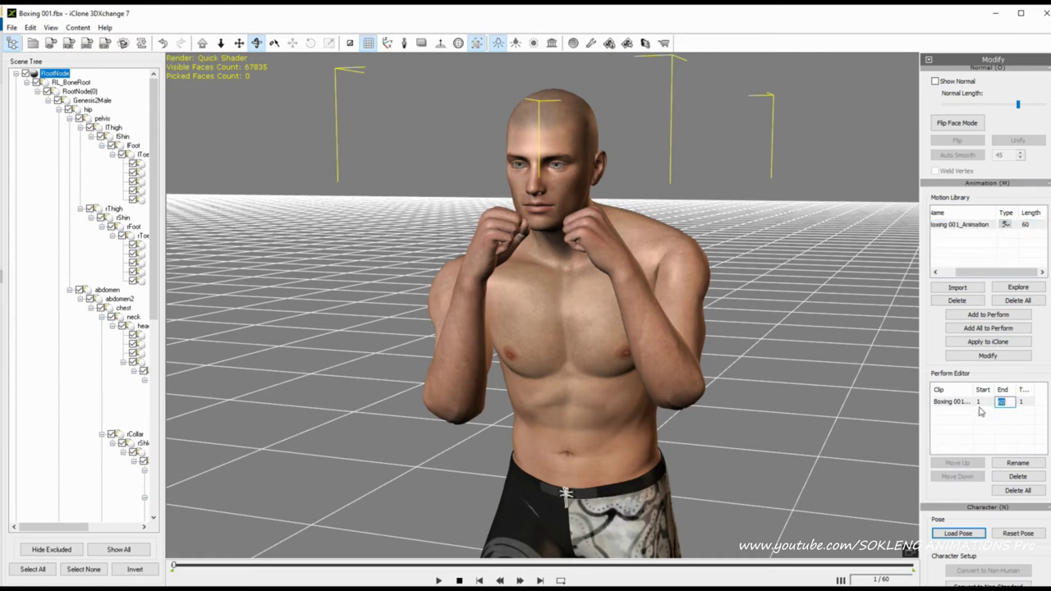
click(969, 404)
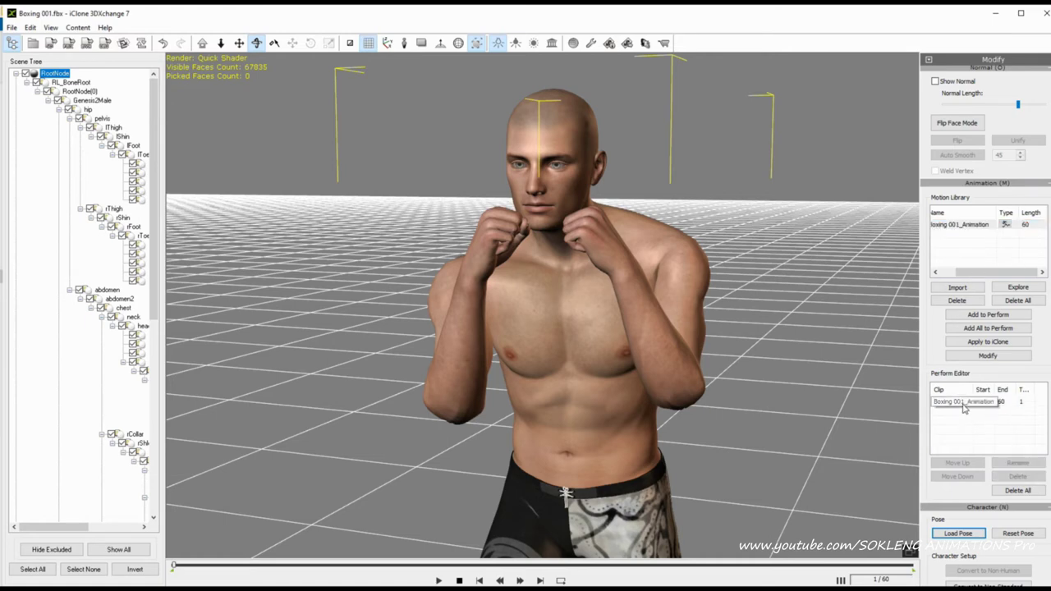
click(982, 406)
click(987, 402)
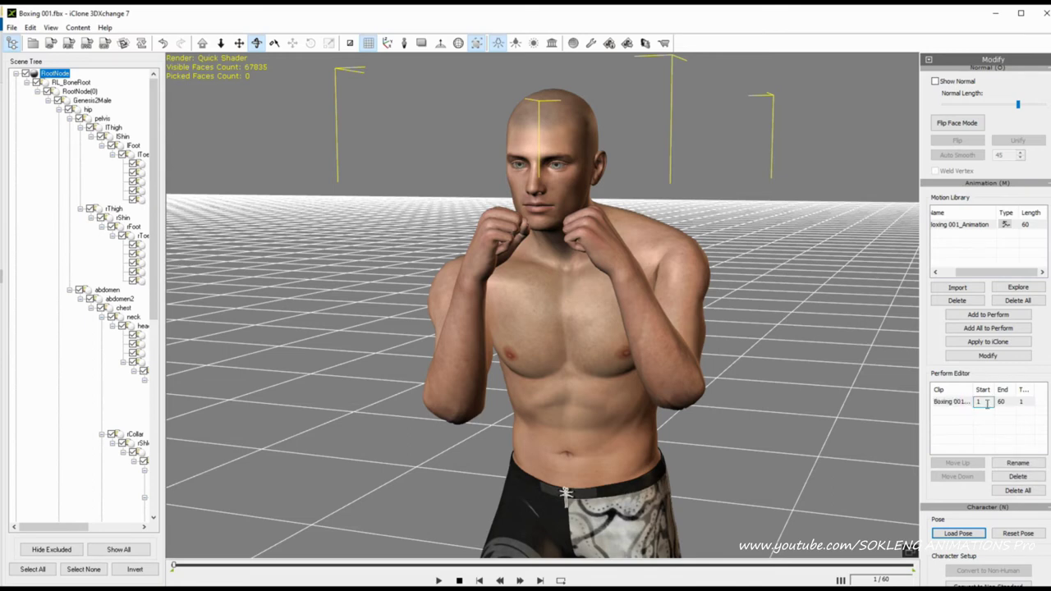
click(989, 430)
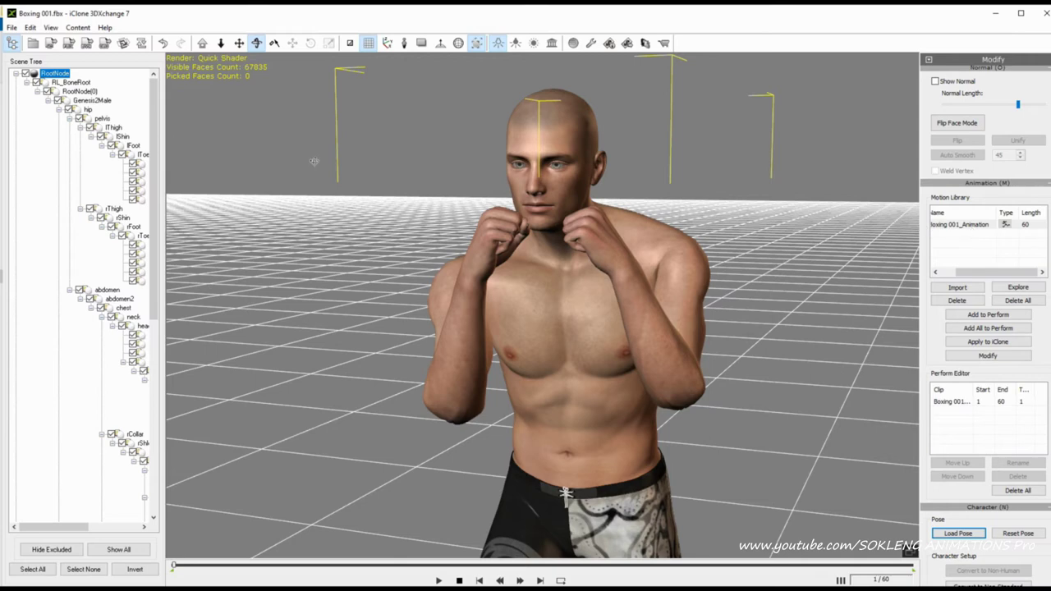
Step: Export the character for iClone 7 with geometry Boxing 001 and rlMotion Boxing 001_Animation in the Boxing project folder
click(13, 27)
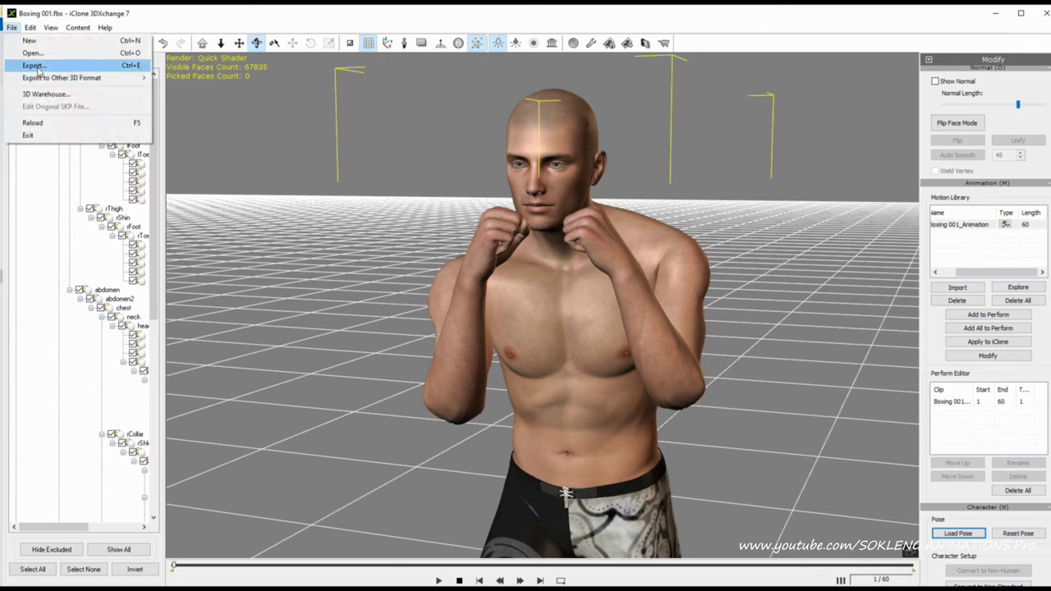
click(37, 71)
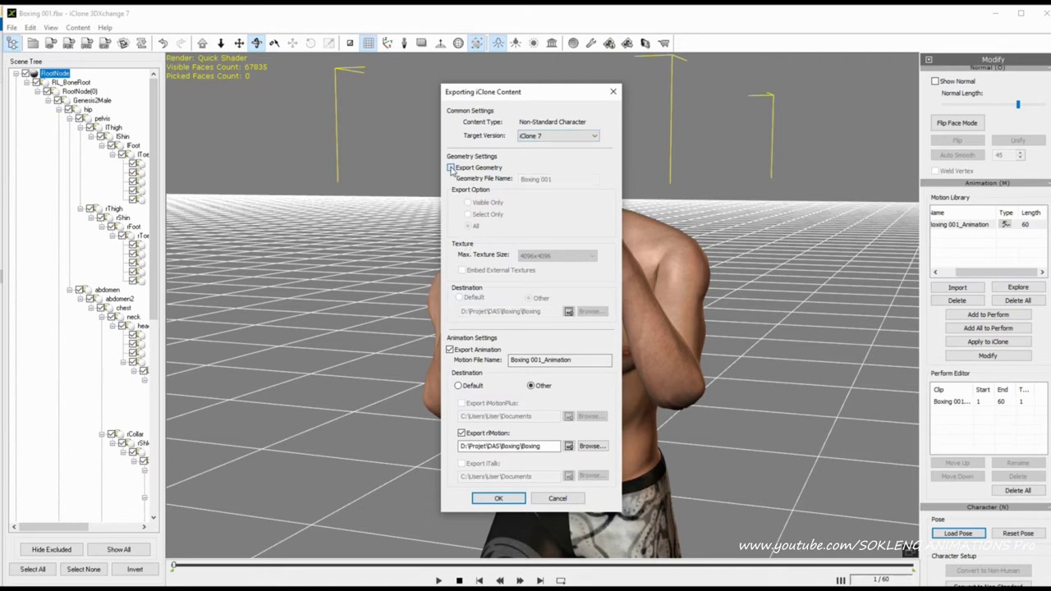
click(450, 169)
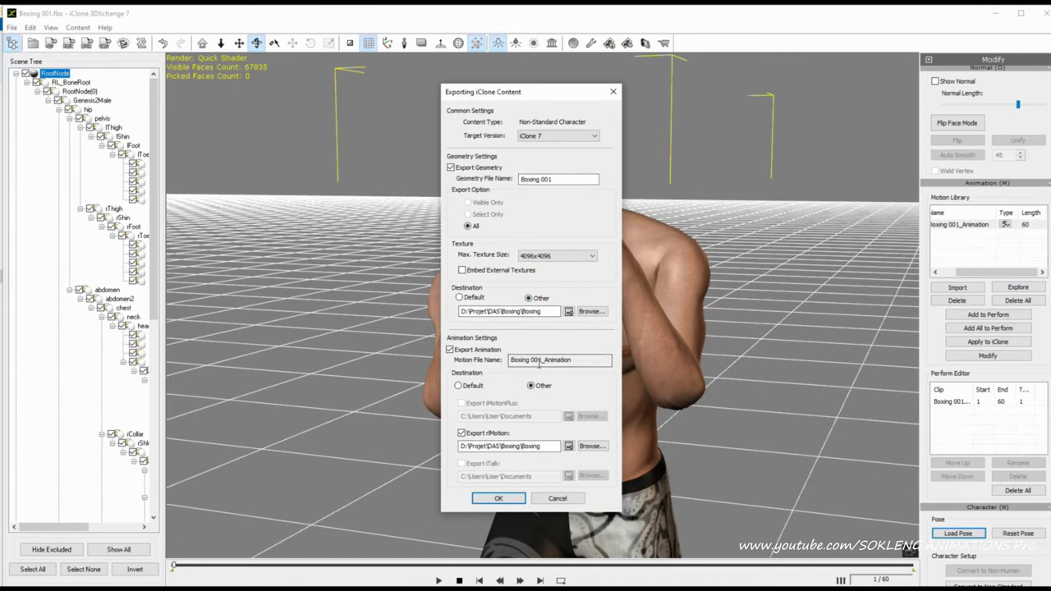
click(499, 498)
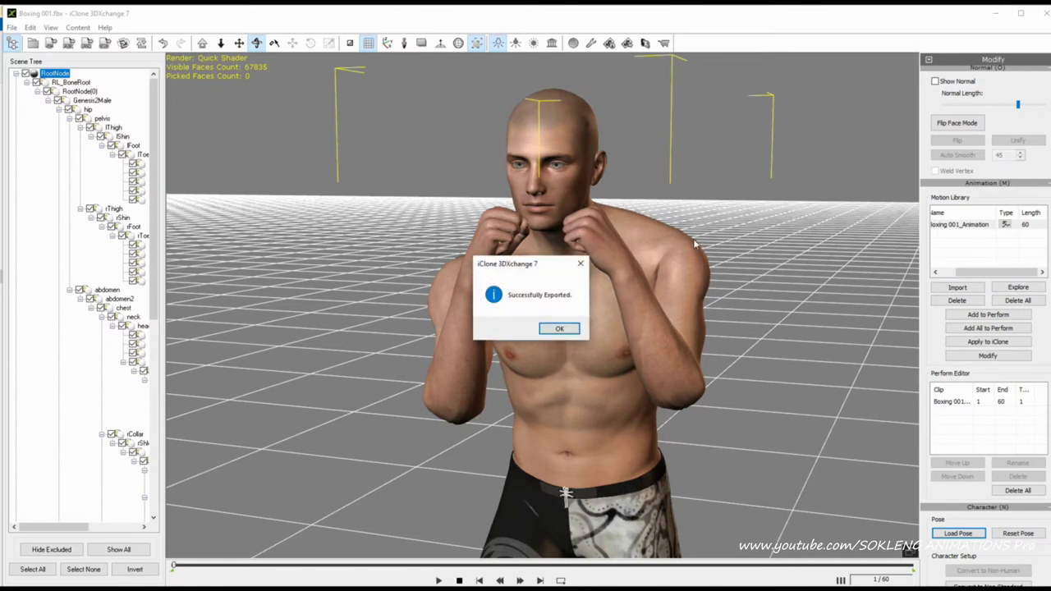
click(560, 330)
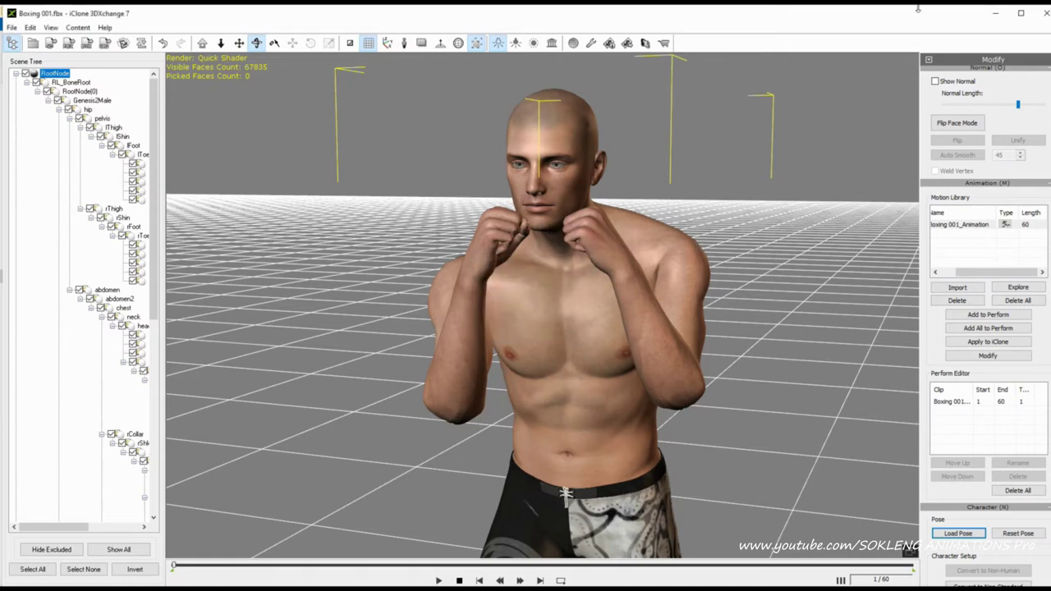
Step: Switch to iClone 7 and add the Christian avatar from the 00_CC Character templates to the scene
click(995, 13)
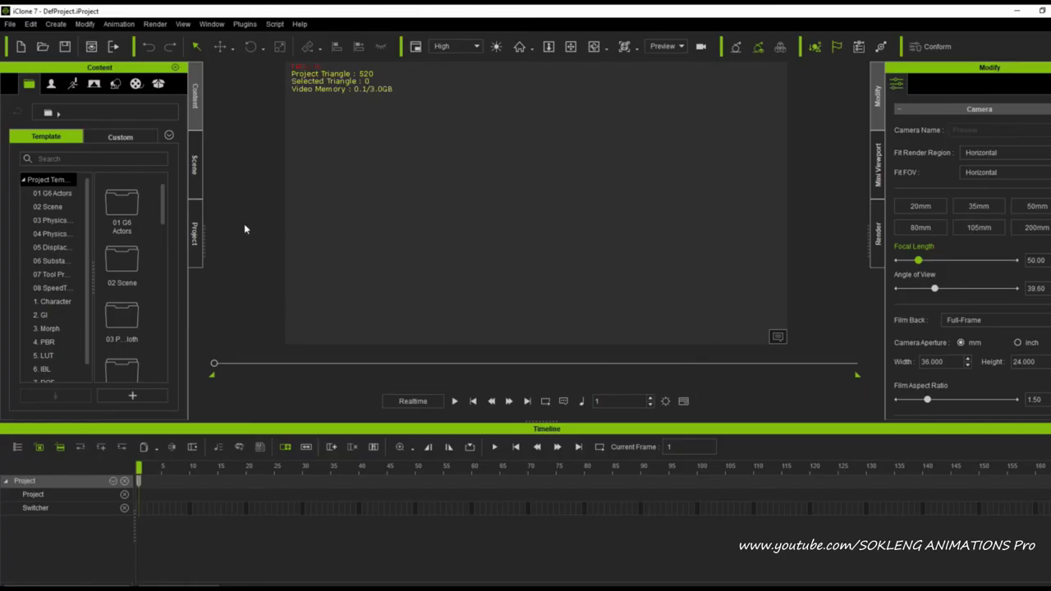
click(51, 84)
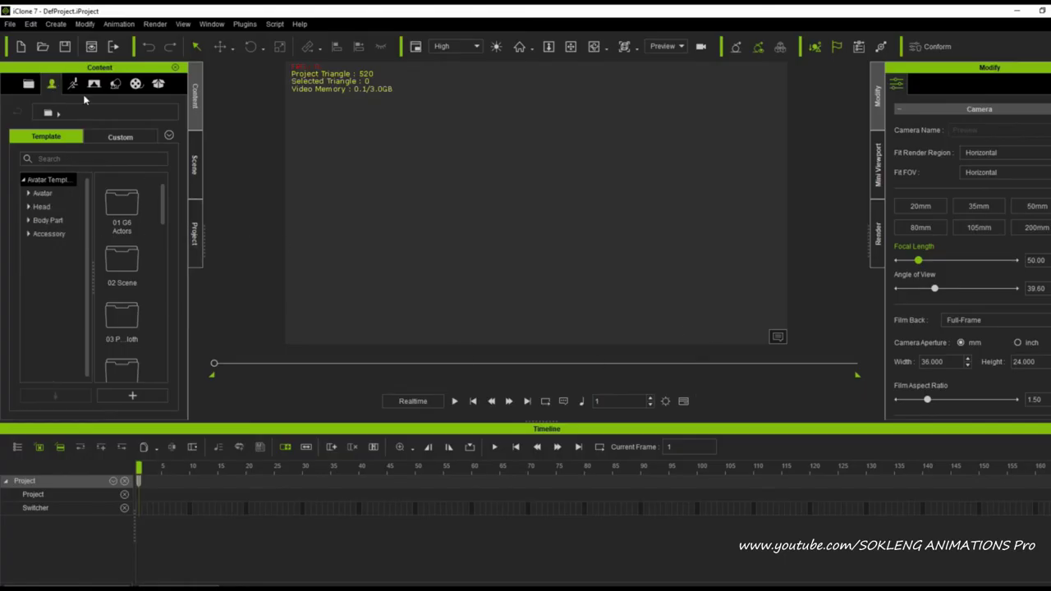
click(47, 194)
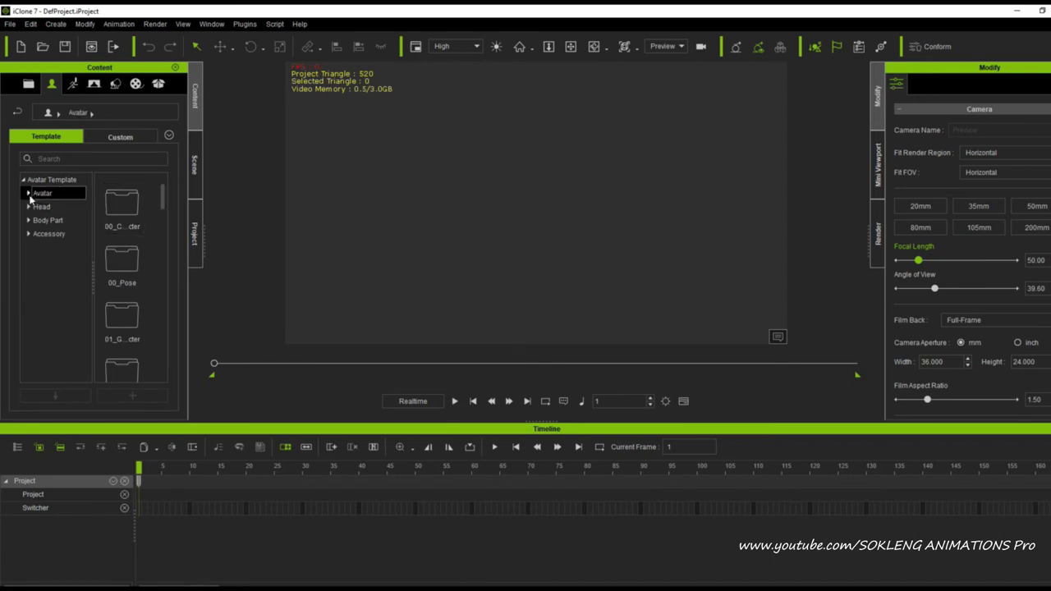
click(29, 193)
click(49, 206)
double_click(121, 202)
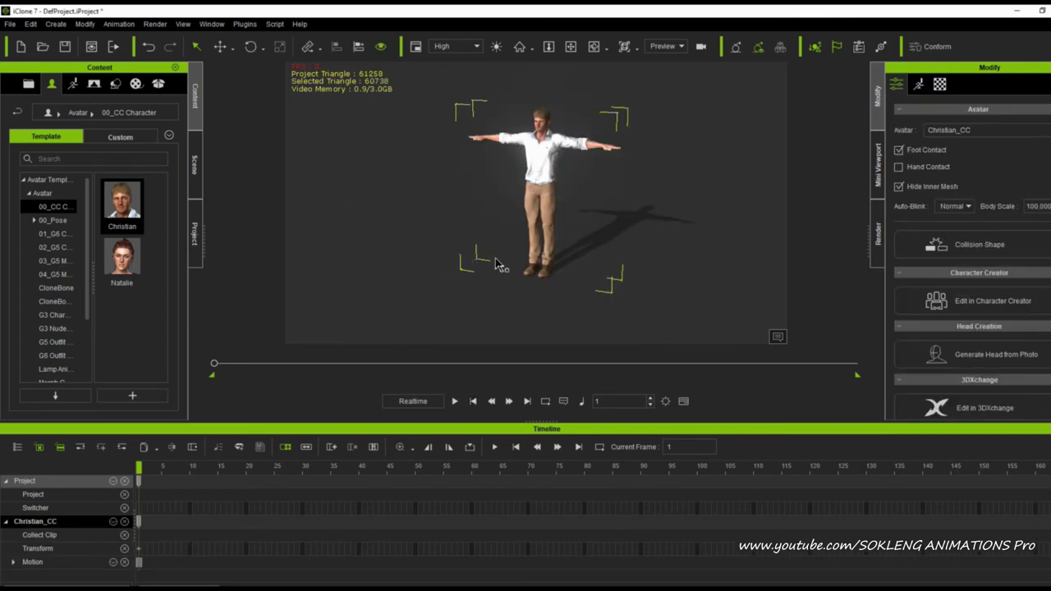
key(f)
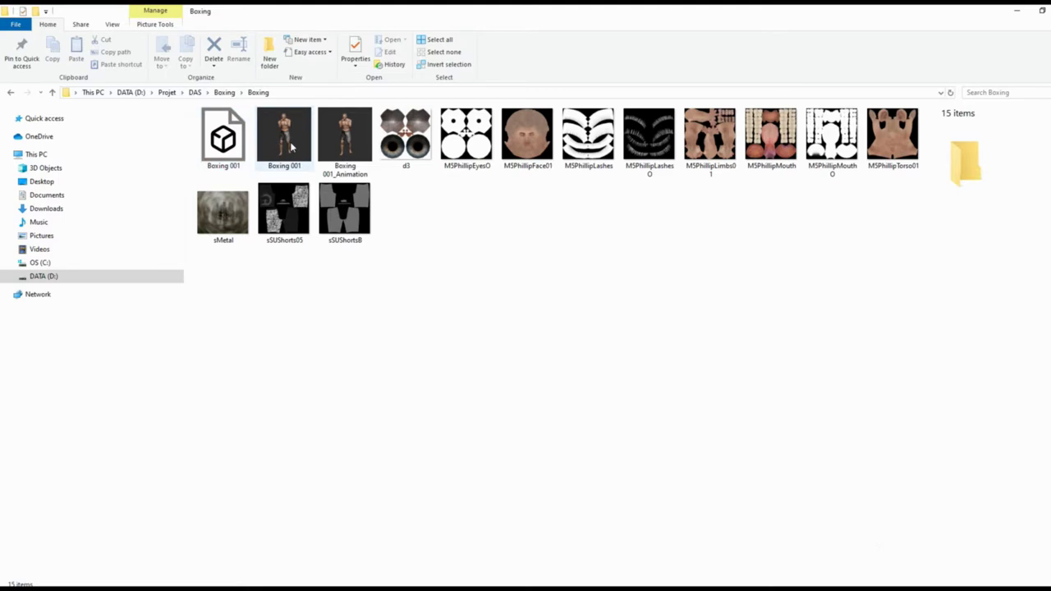
Step: Apply the exported Boxing 001_Animation motion file from the Boxing folder to the Christian avatar and check the pose
click(284, 136)
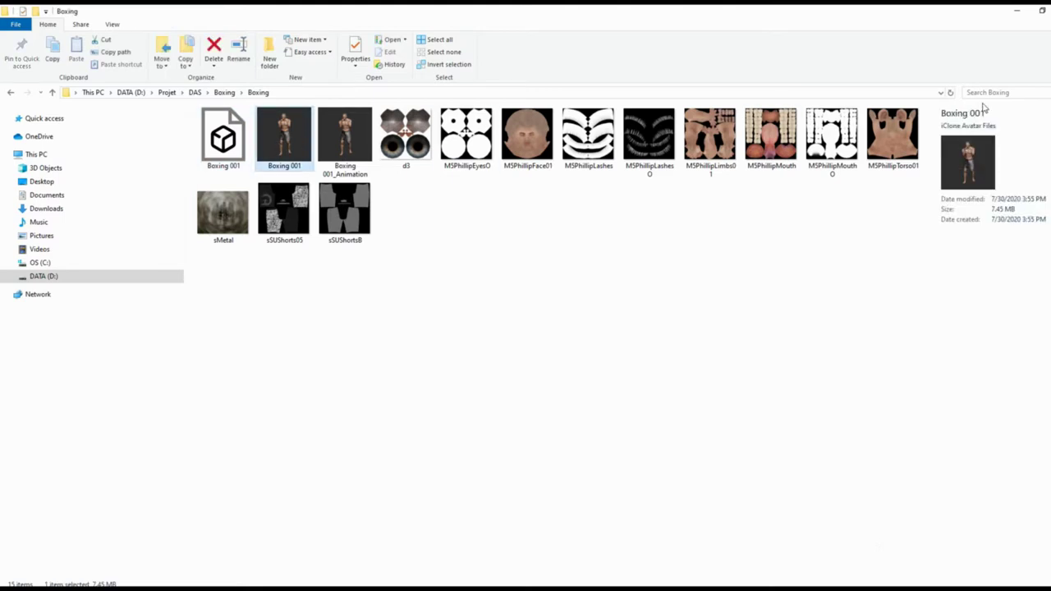
key(Right)
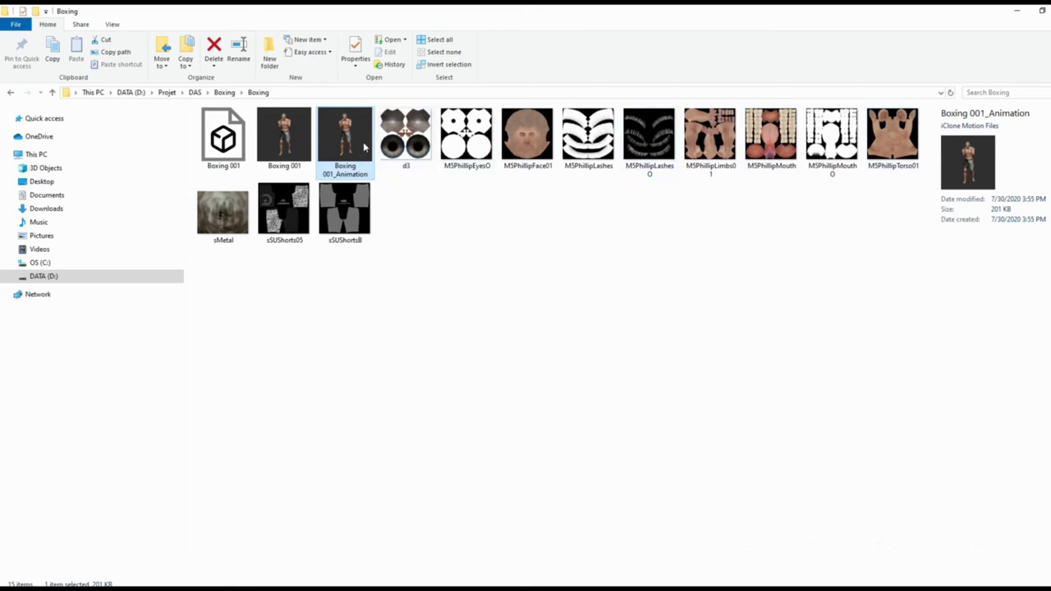
drag(353, 147, 553, 174)
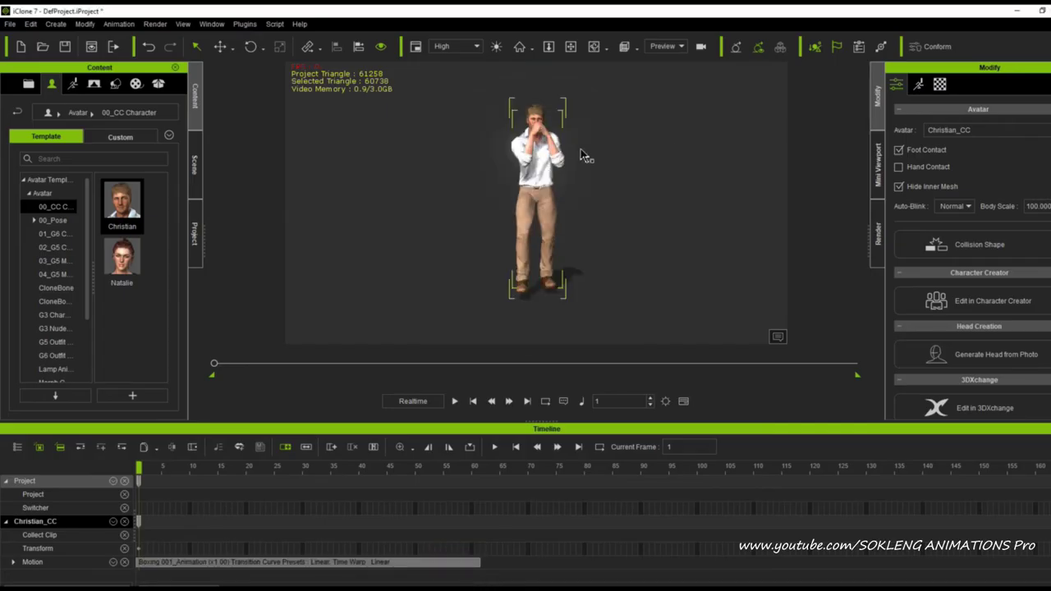
scroll(582, 156, up, 2)
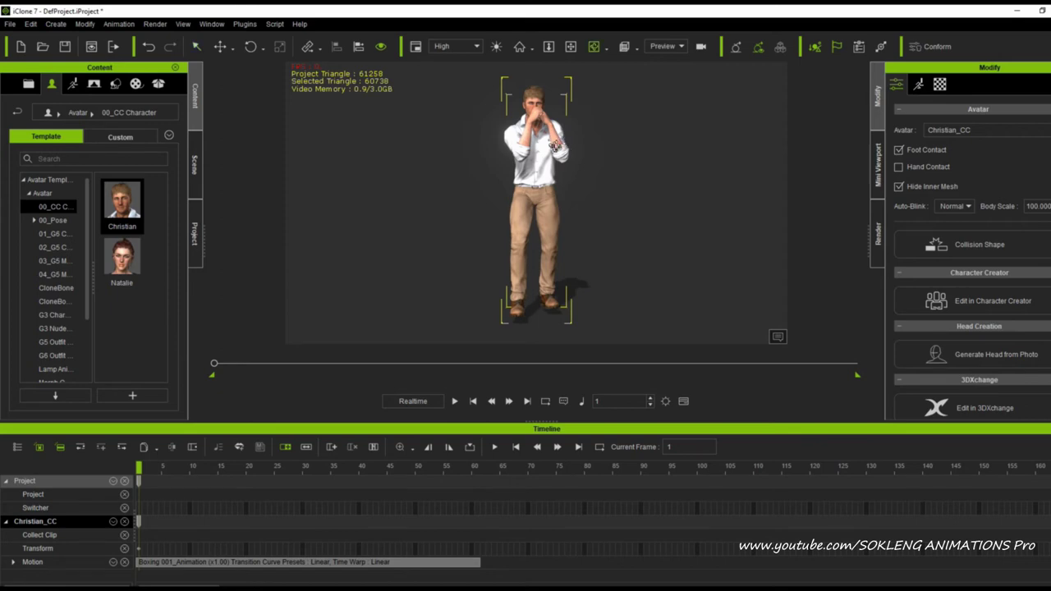
alt+right_drag(551, 190, 155, 268)
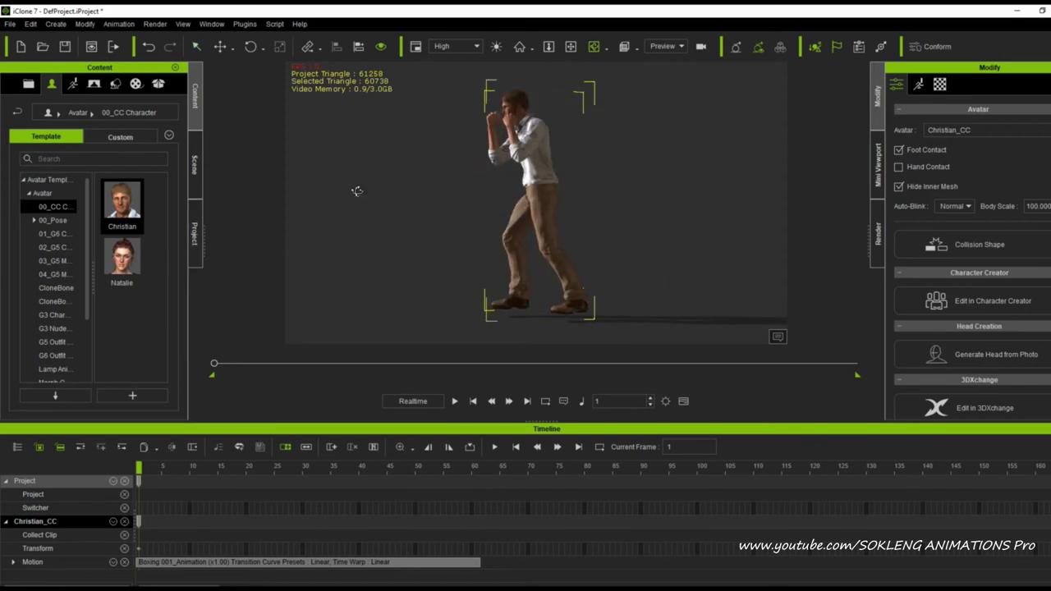
alt+drag(549, 190, 549, 270)
scroll(548, 269, up, 5)
alt+right_drag(548, 269, 1050, 241)
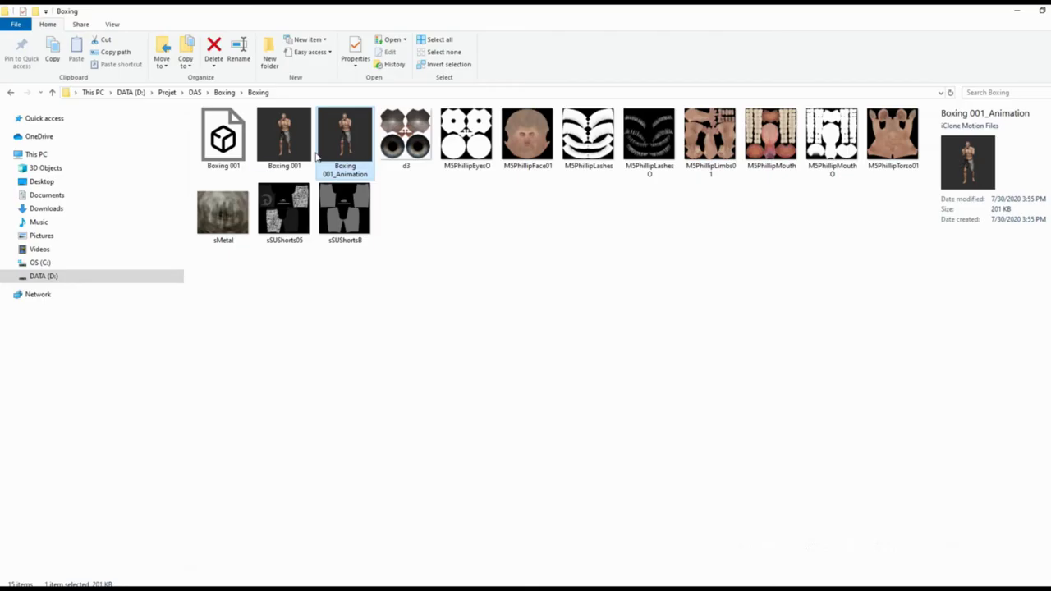
Step: Load the exported Boxing 001 avatar and place it facing Christian at about X 71, Y -158, rotated about -165 degrees in Z
click(296, 156)
drag(298, 146, 469, 306)
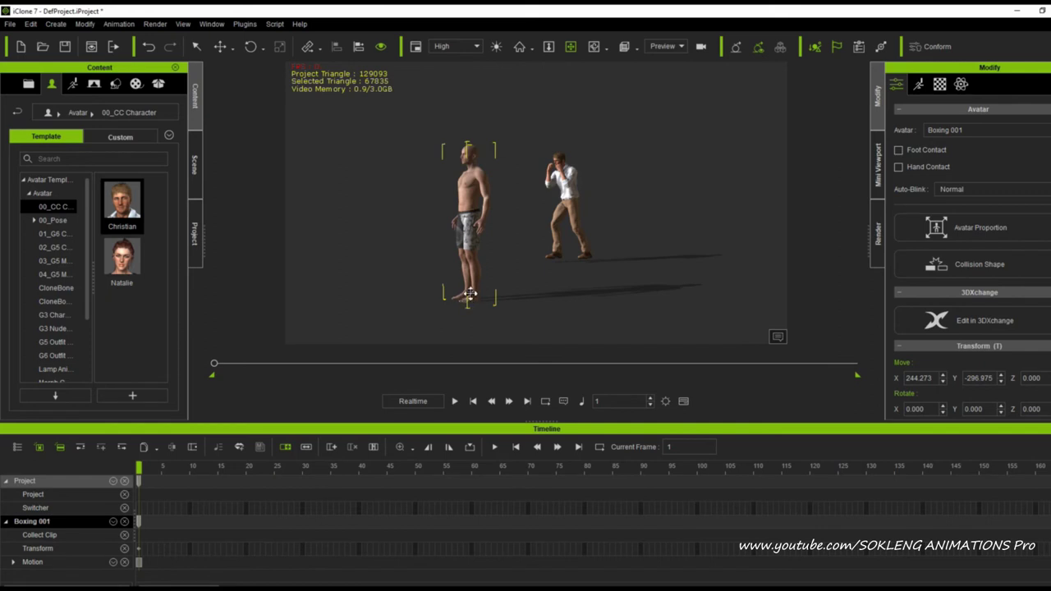
drag(600, 272, 649, 272)
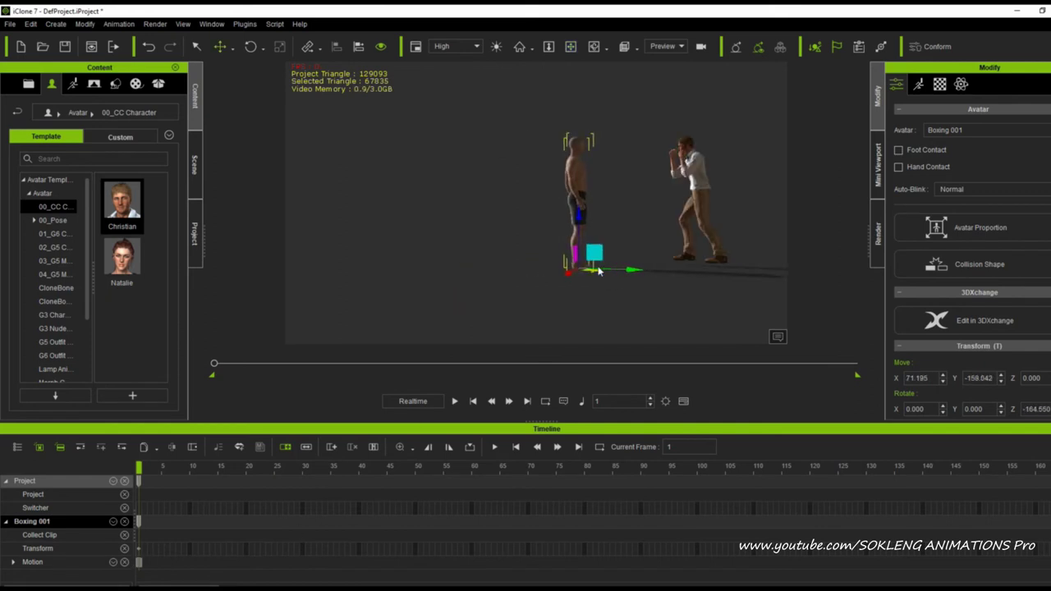
Step: Apply the Boxing 001_Animation motion file from the Boxing folder to the Boxing 001 avatar
alt+right_drag(564, 258, 674, 277)
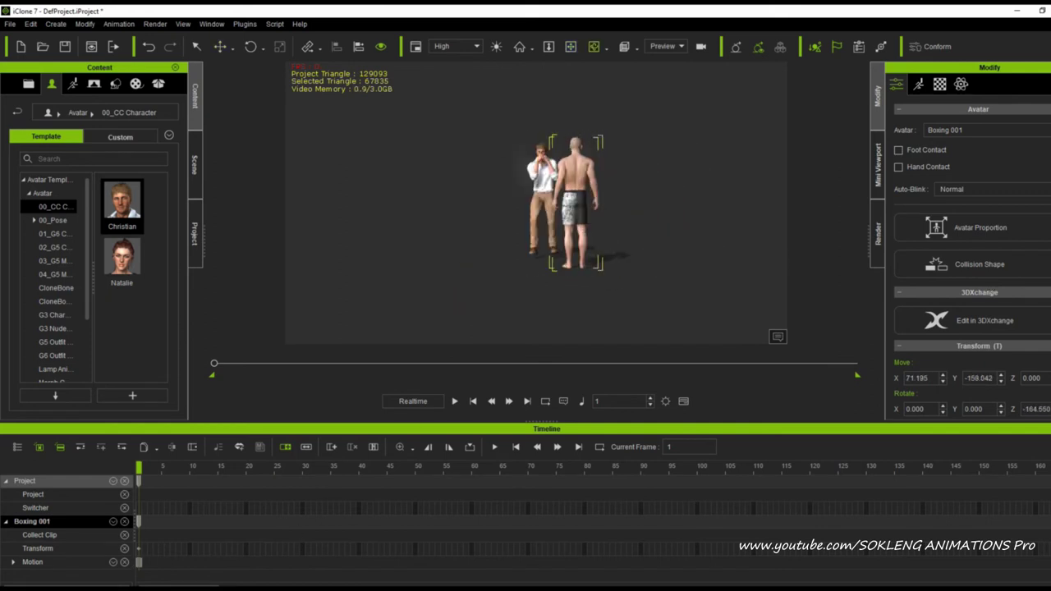
alt+right_drag(608, 256, 644, 270)
alt+right_drag(543, 269, 765, 280)
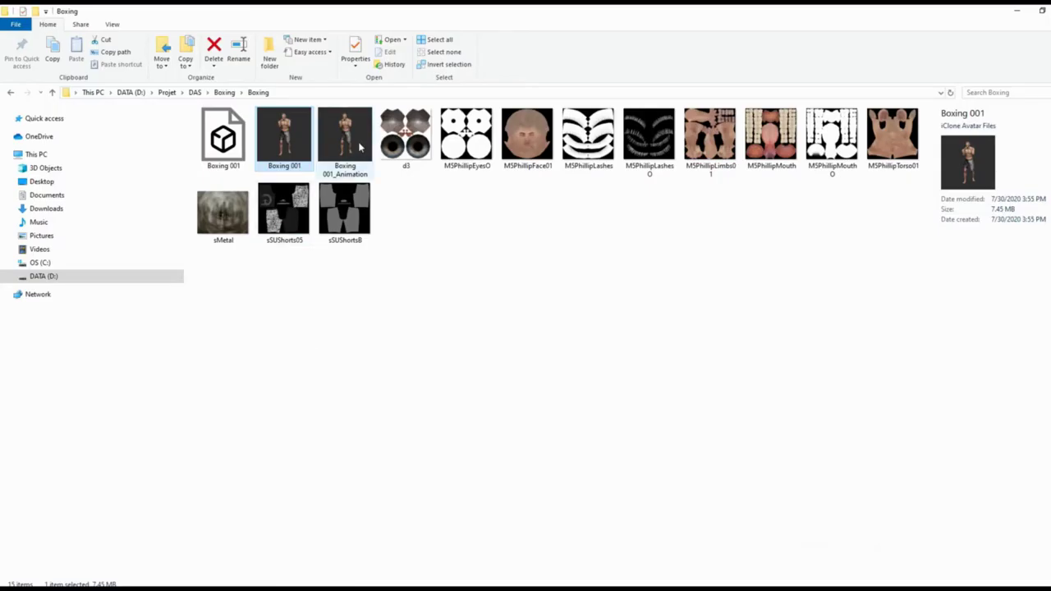
drag(344, 136, 577, 184)
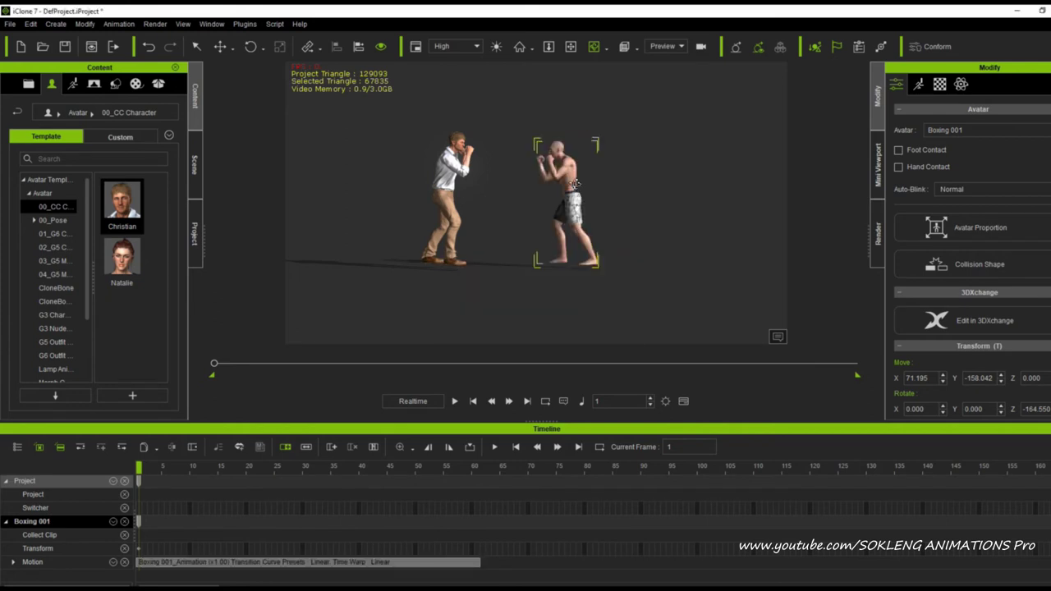
Step: Examine the boxing guard poses of both avatars up close from several angles, ending with Christian selected
middle_drag(561, 212, 928, 205)
scroll(669, 205, up, 5)
middle_drag(669, 204, 678, 242)
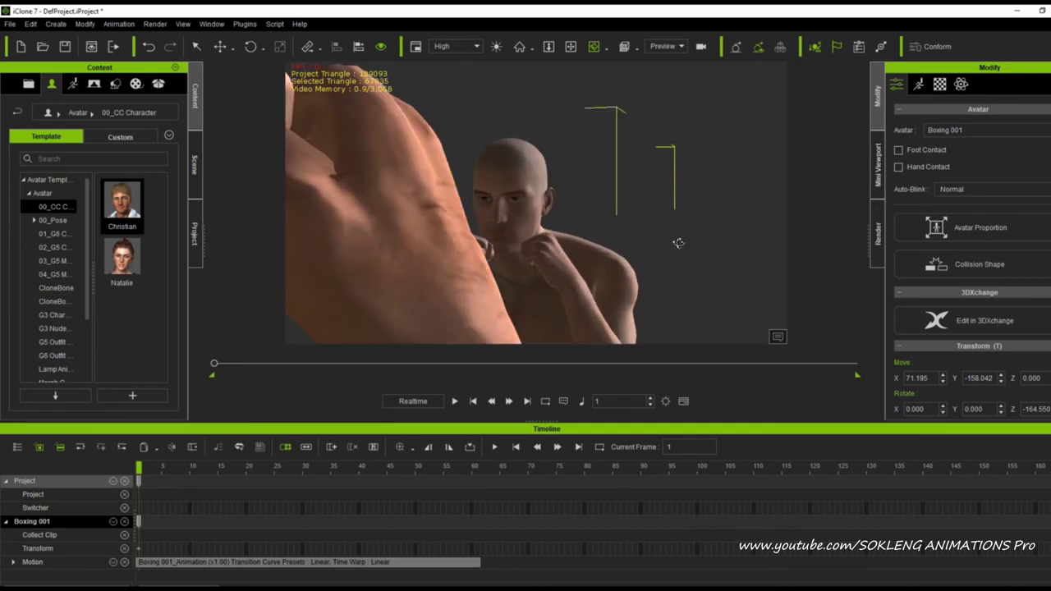
scroll(679, 243, down, 3)
right_drag(651, 183, 541, 231)
key(x)
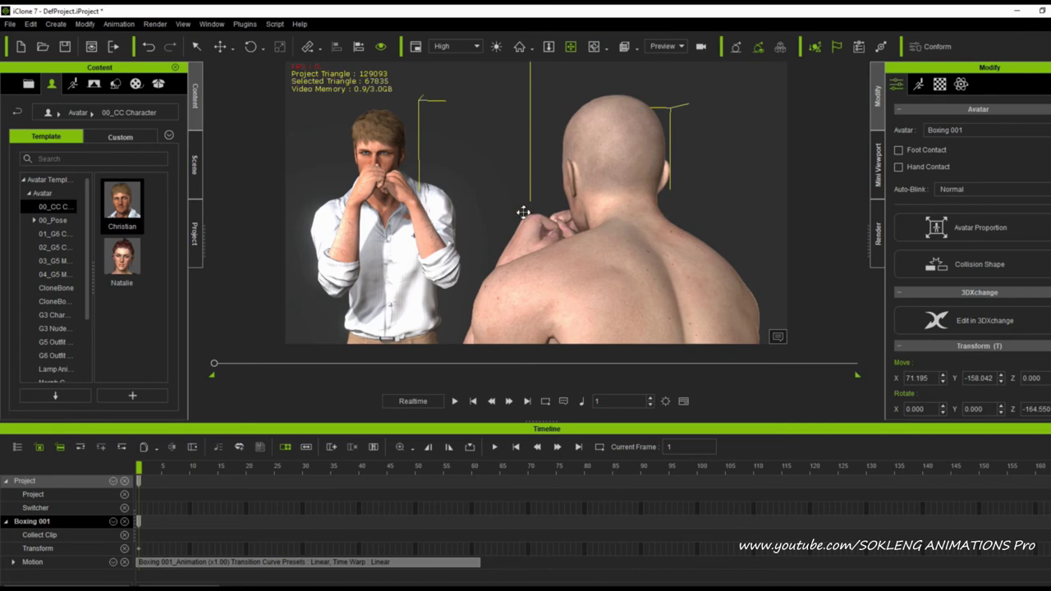
drag(523, 212, 585, 221)
middle_drag(583, 222, 606, 223)
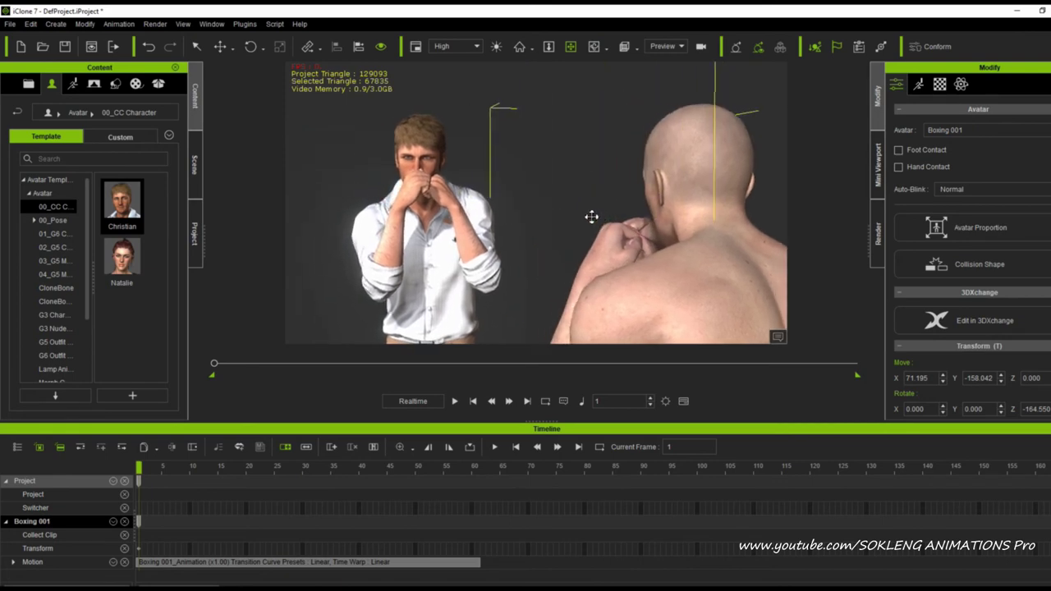
click(418, 161)
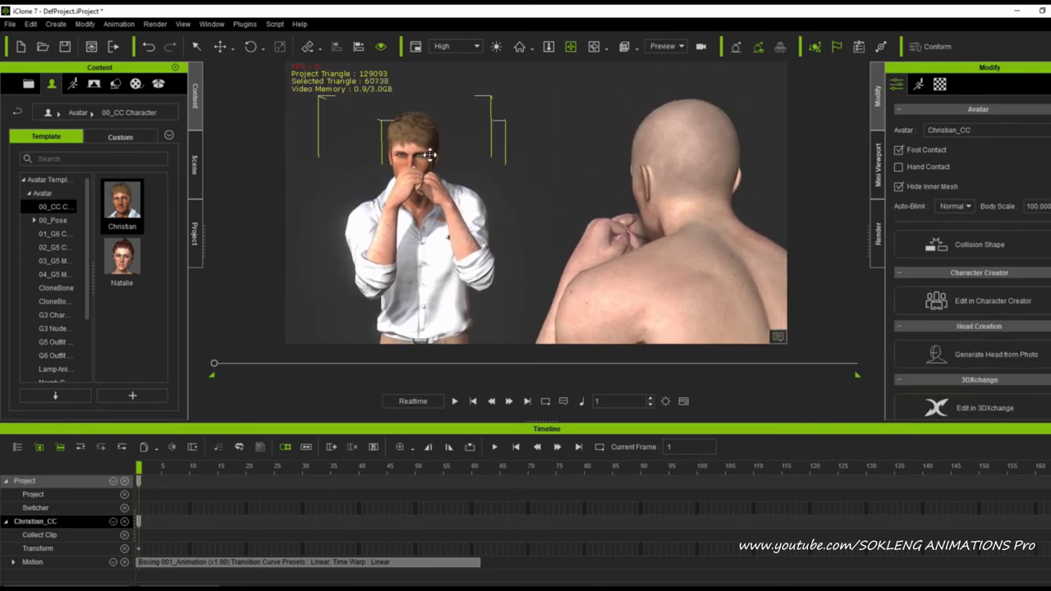
Step: Start editing Christian's motion layer in IK mode and tilt his head slightly sideways
click(918, 86)
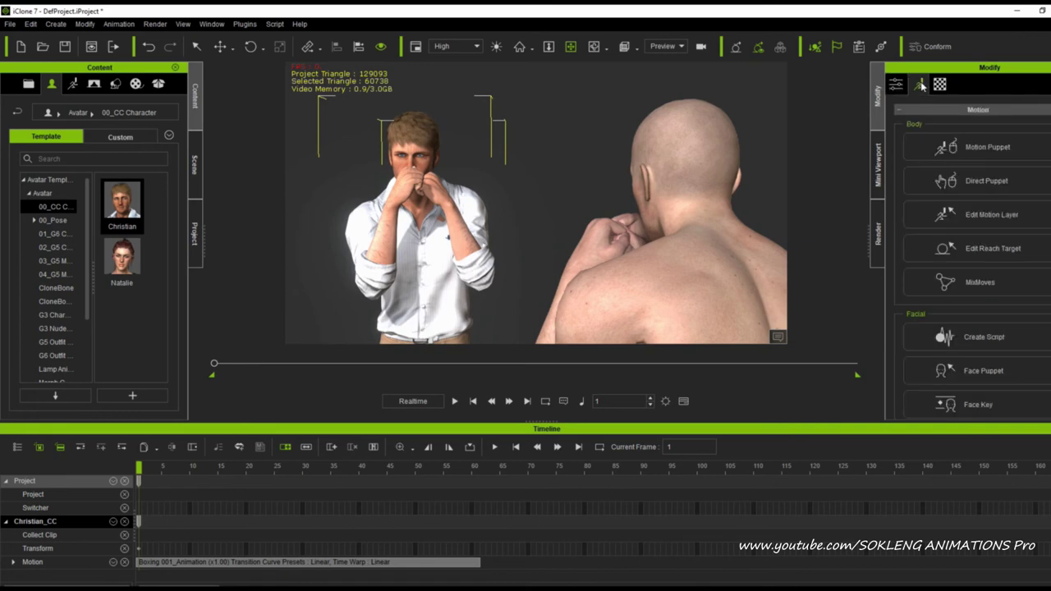
click(983, 147)
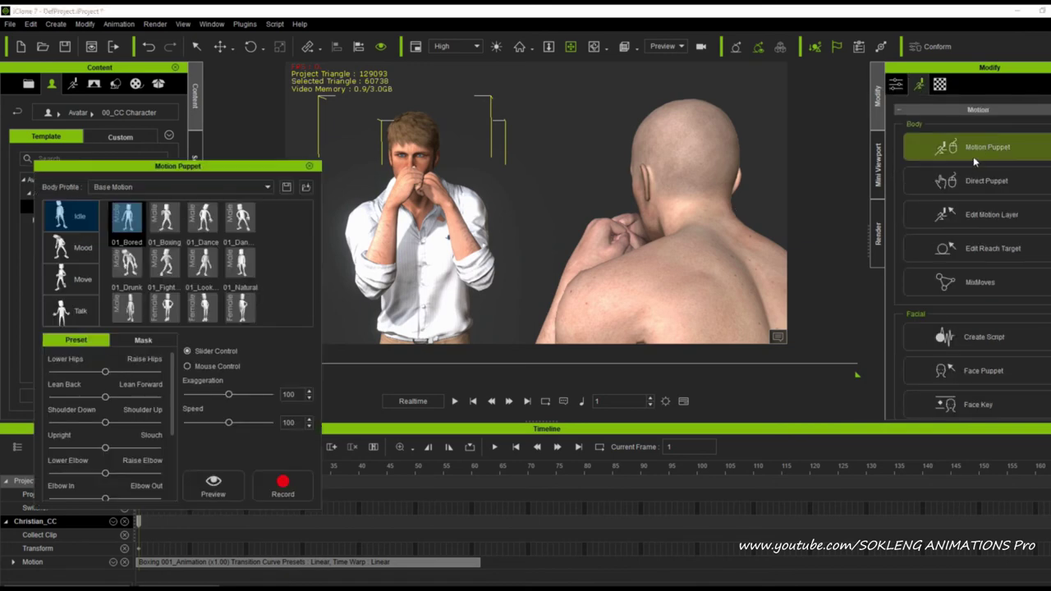
click(309, 165)
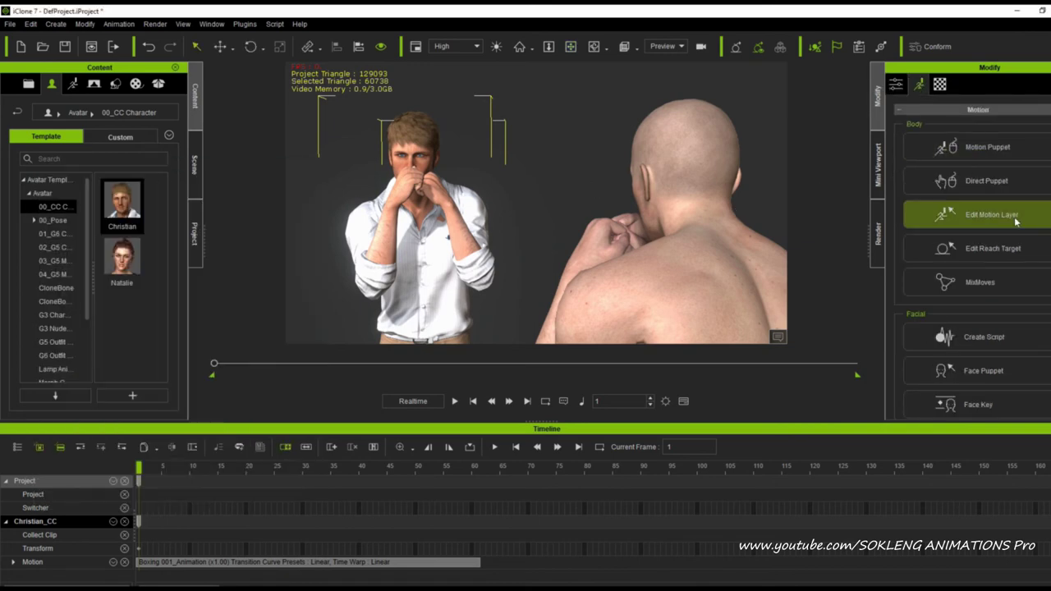
click(988, 207)
click(885, 156)
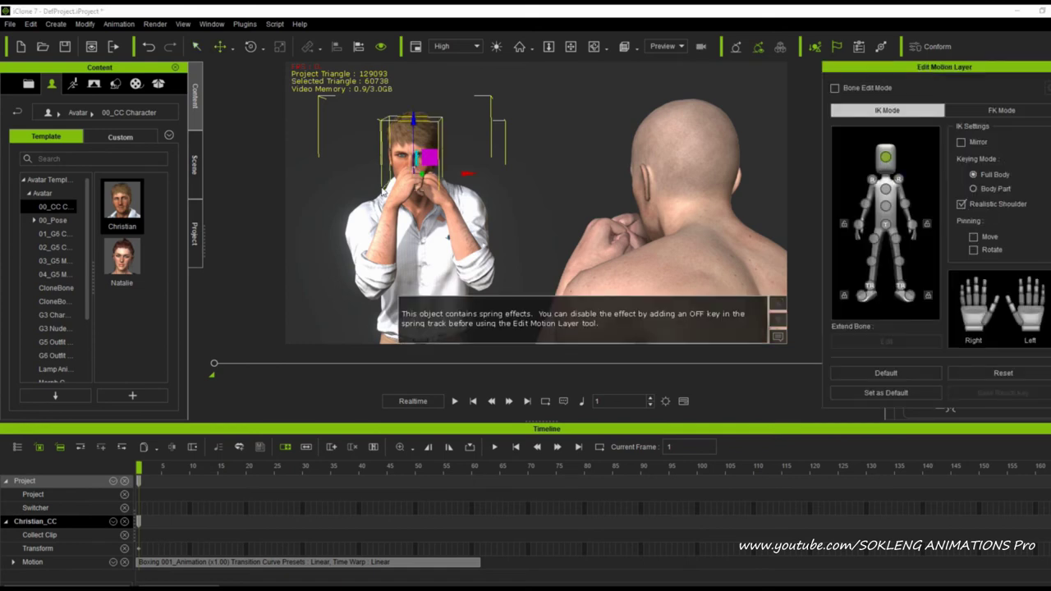
drag(458, 152, 438, 189)
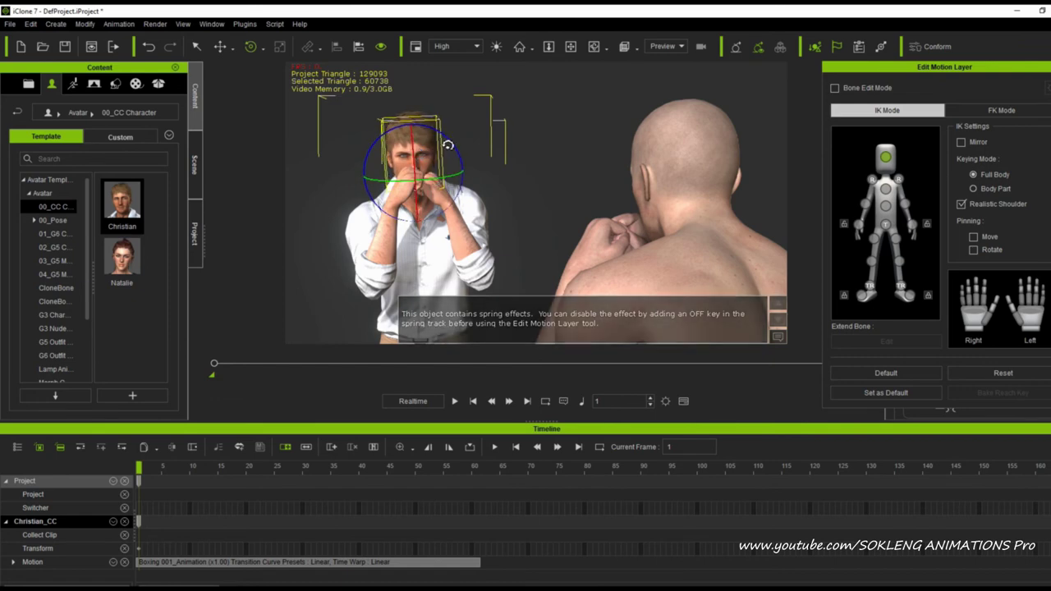
drag(449, 143, 383, 143)
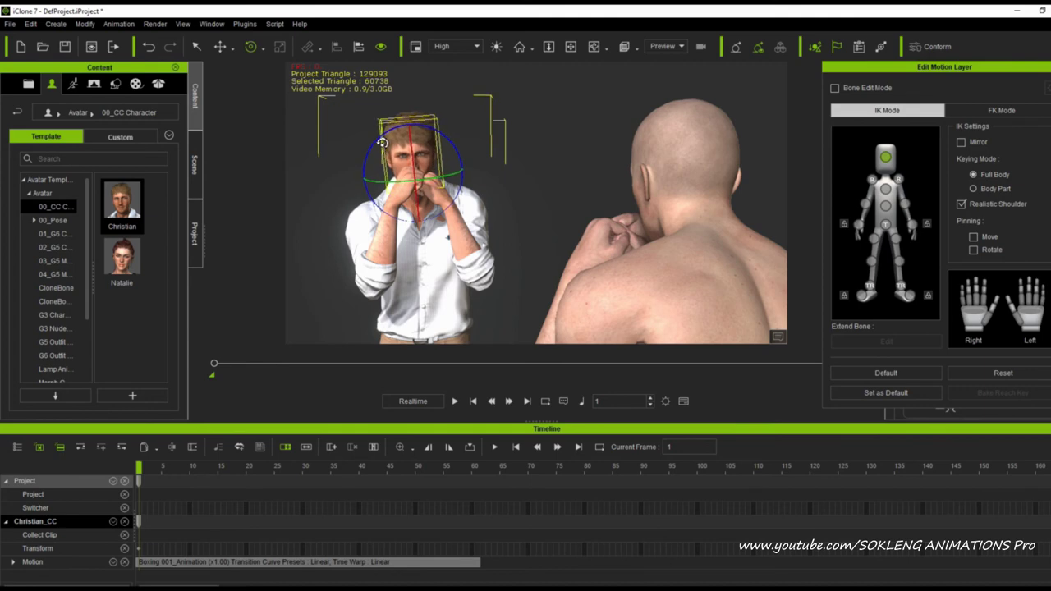
Step: Rotate Christian's left hand slightly in the motion layer at frame 1
key(c)
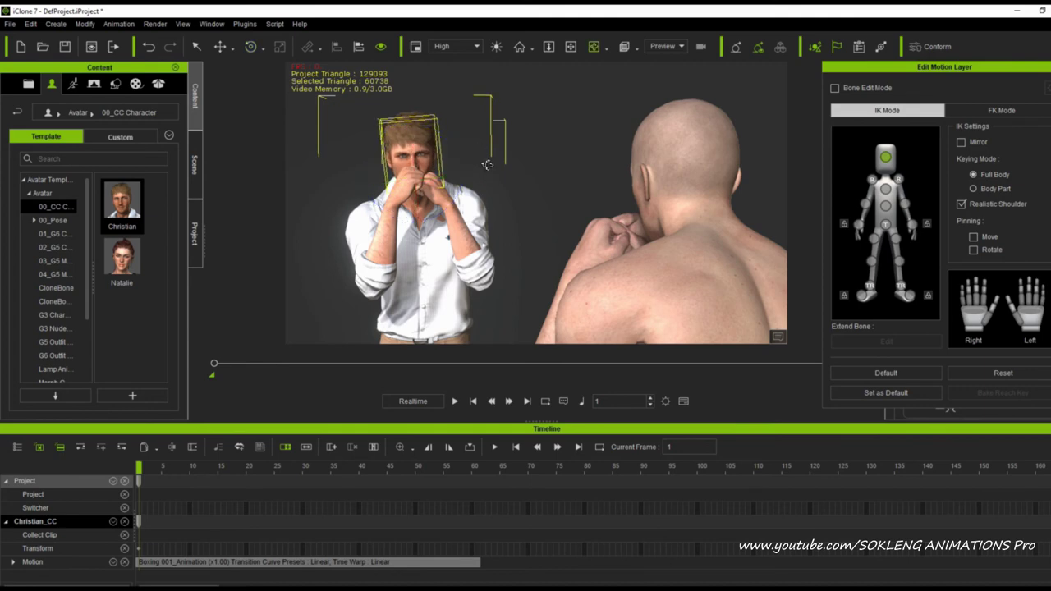
scroll(509, 168, up, 3)
click(378, 206)
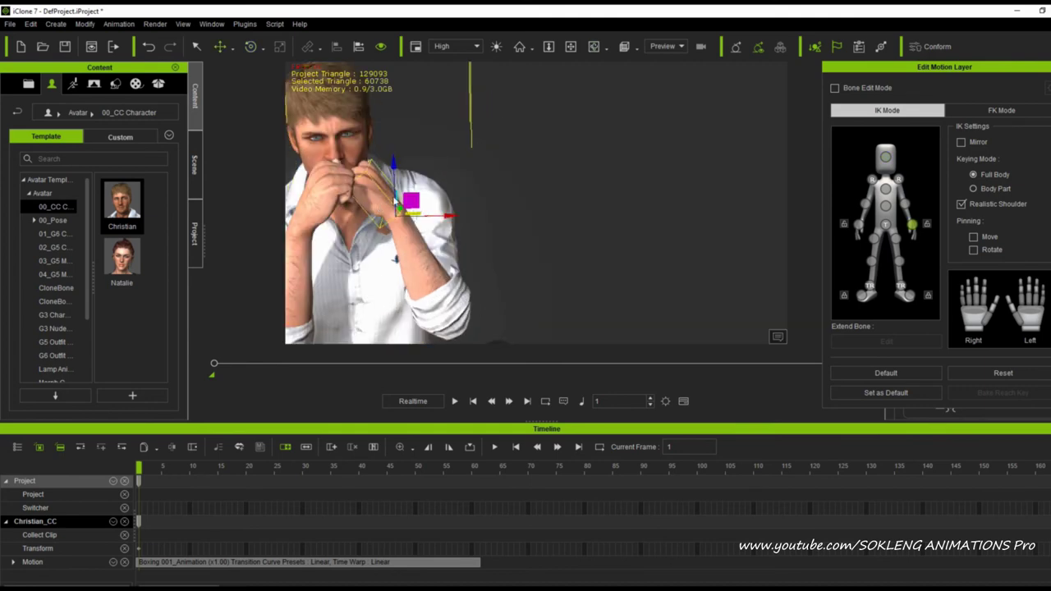
key(e)
drag(413, 181, 420, 184)
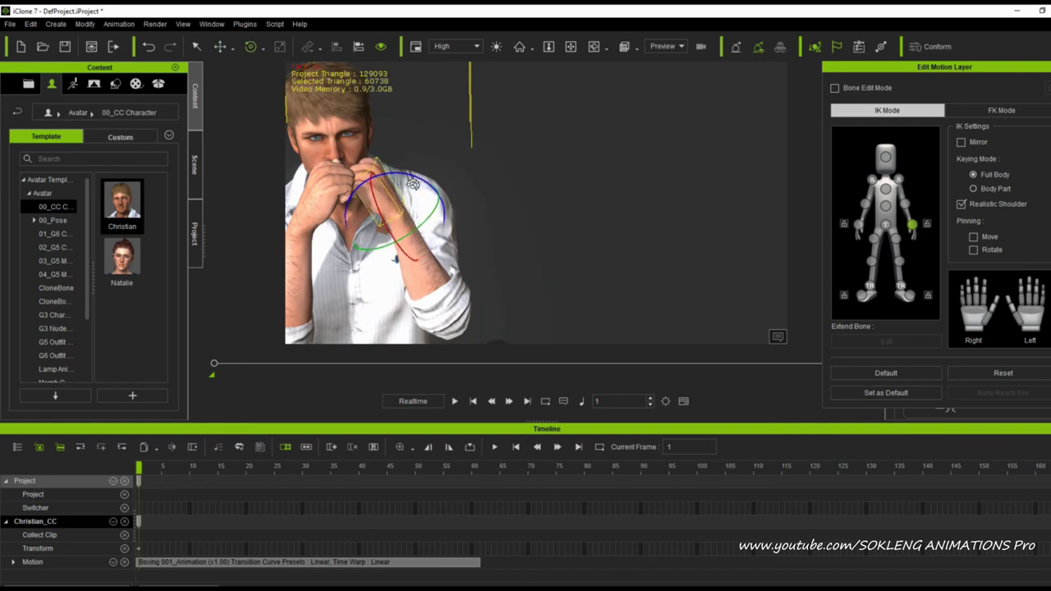
Step: Select Christian's left elbow control from a side view and set it up for rotation
key(c)
drag(443, 222, 3, 201)
right_drag(339, 228, 412, 285)
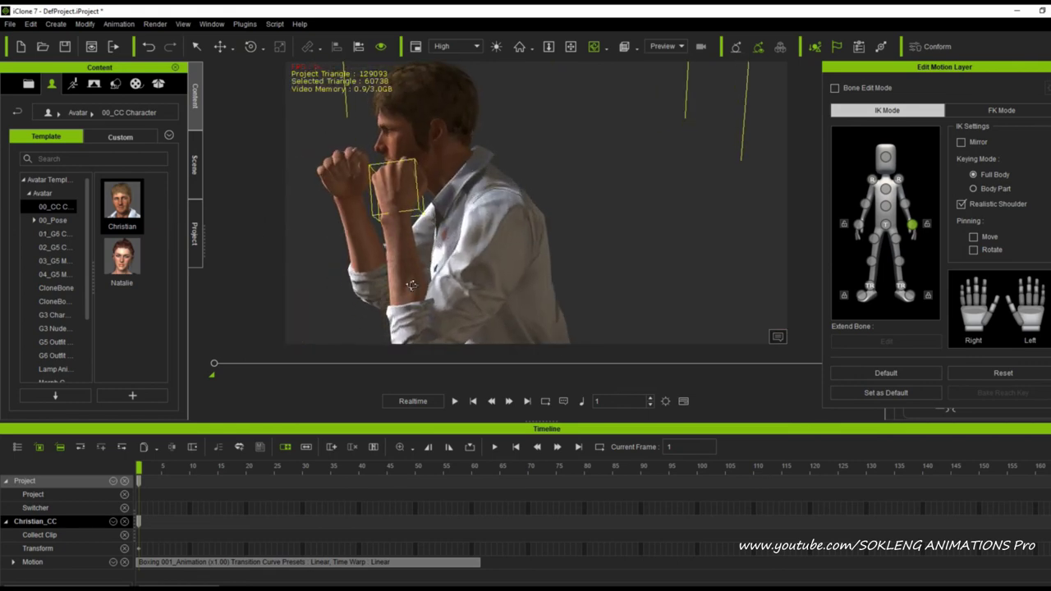
click(412, 285)
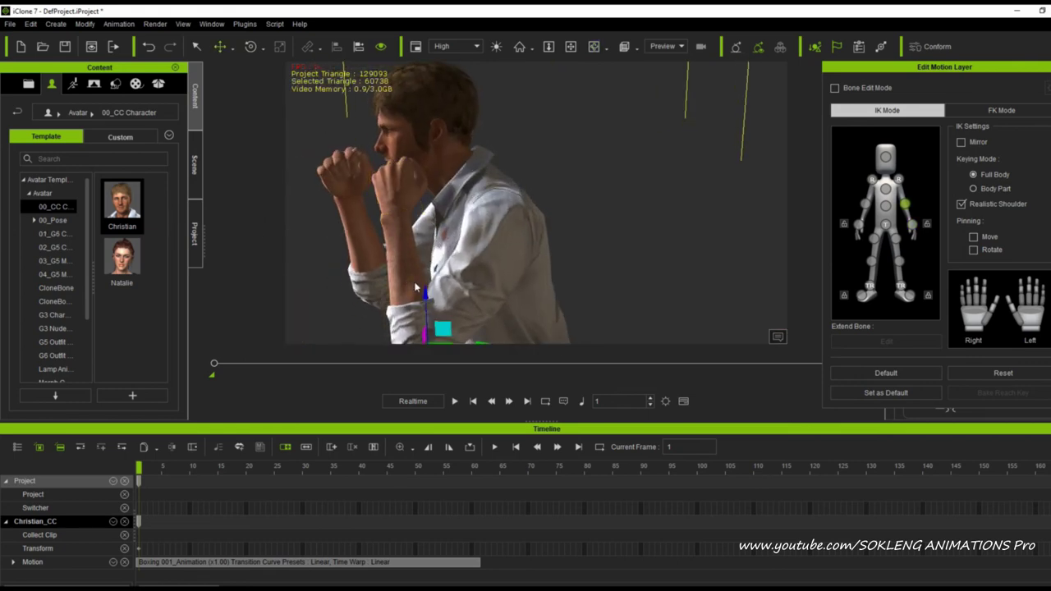
key(e)
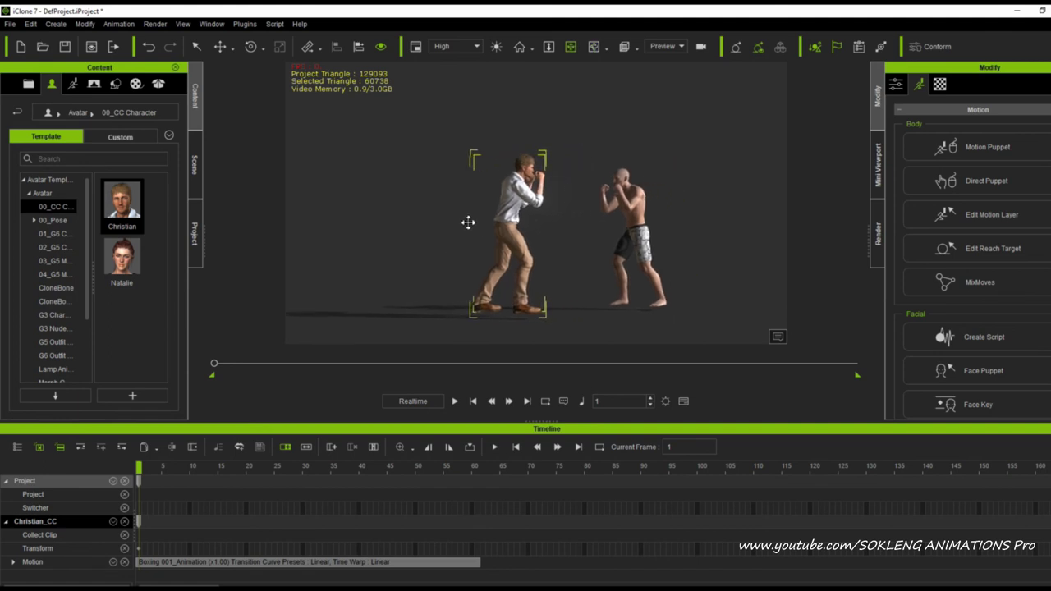
Step: Examine the boxing poses of Christian and the Boxing 001 avatar from the front, side and behind, both close up and full figure
key(c)
drag(542, 214, 246, 231)
scroll(542, 165, up, 3)
key(x)
drag(575, 123, 542, 164)
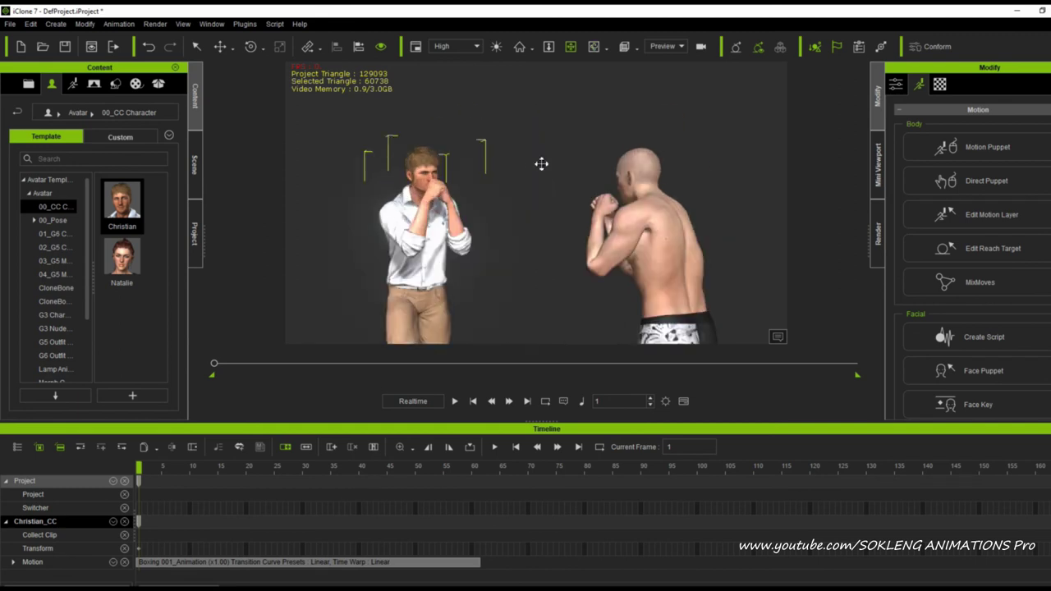
scroll(542, 164, up, 3)
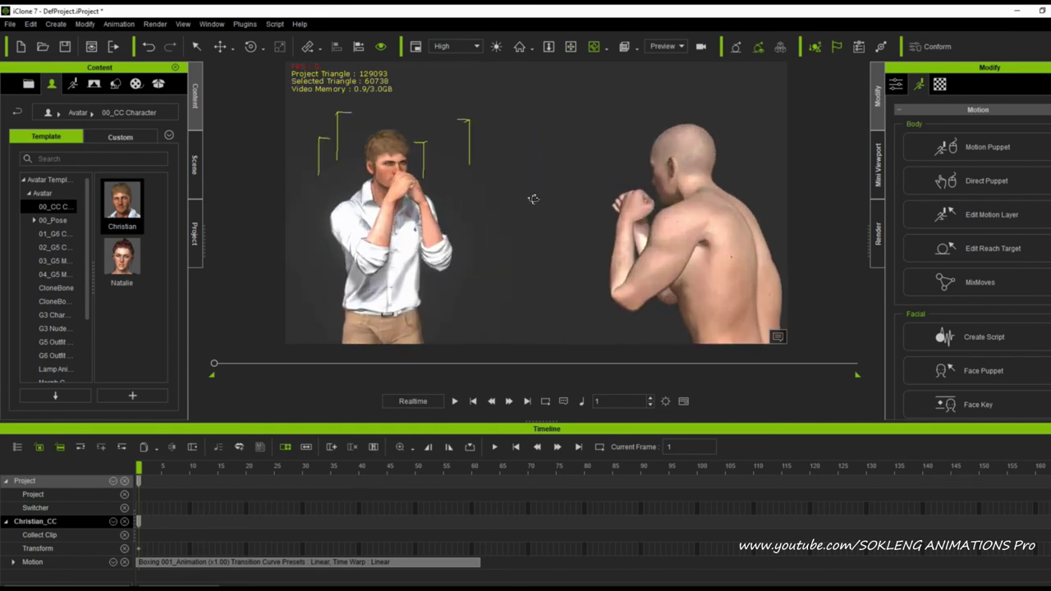
right_drag(533, 197, 516, 225)
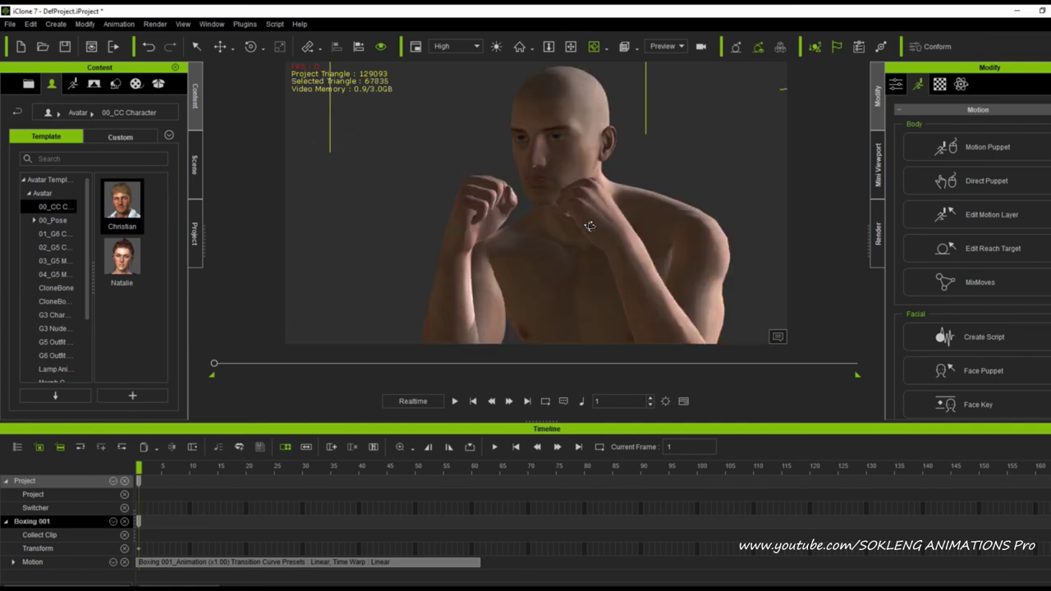
scroll(588, 225, down, 3)
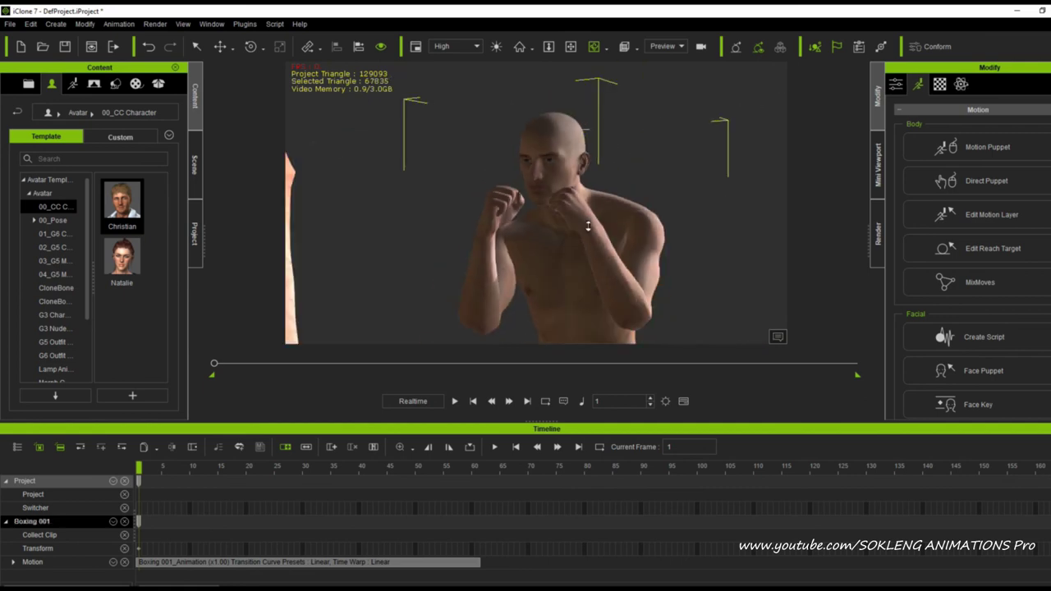
right_drag(700, 223, 770, 236)
middle_drag(770, 235, 639, 210)
scroll(639, 209, up, 2)
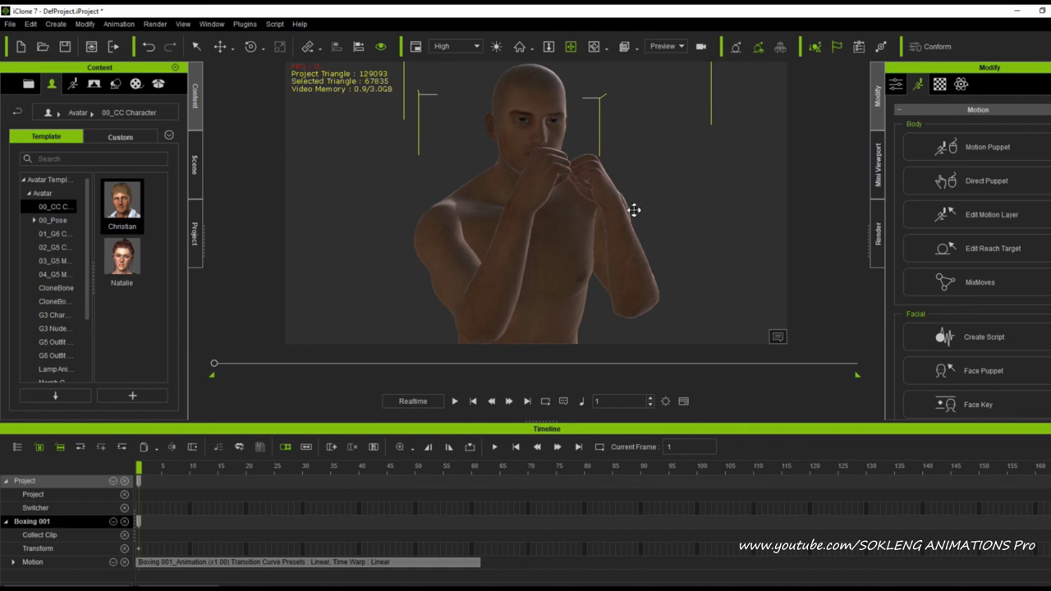
right_drag(631, 212, 575, 228)
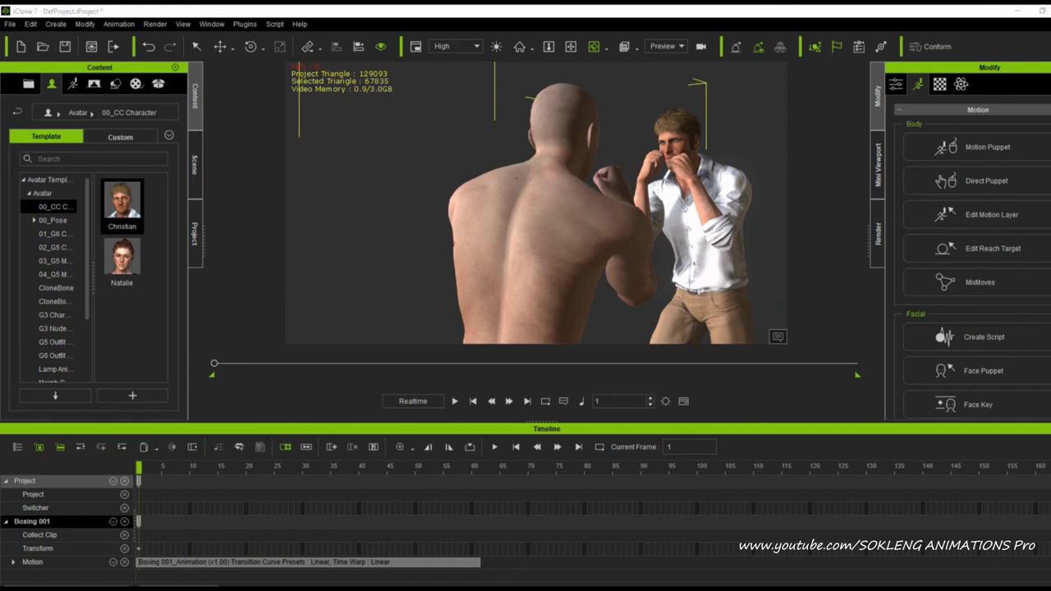
scroll(565, 158, down, 5)
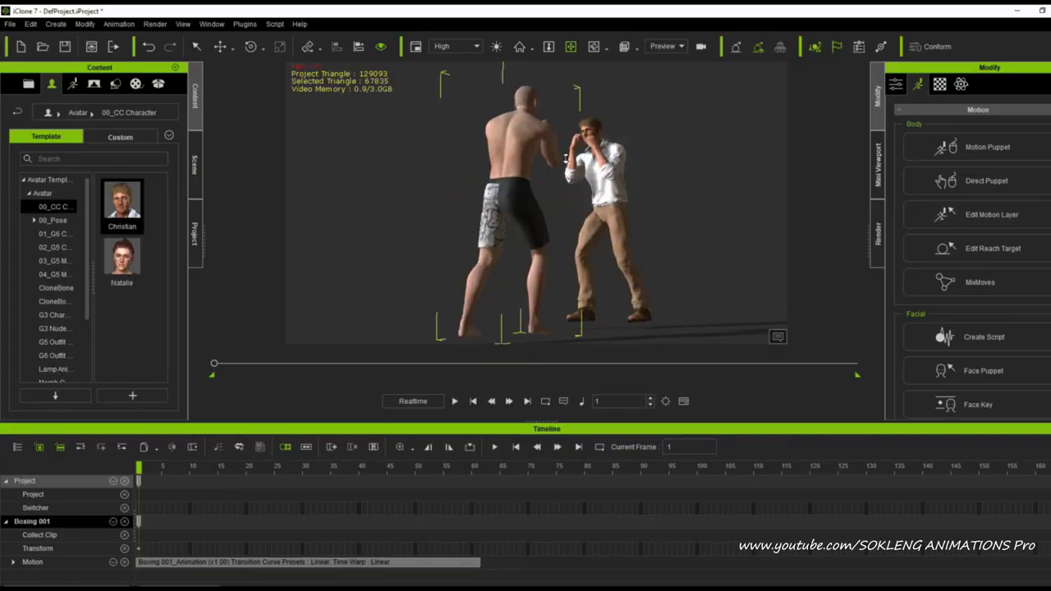